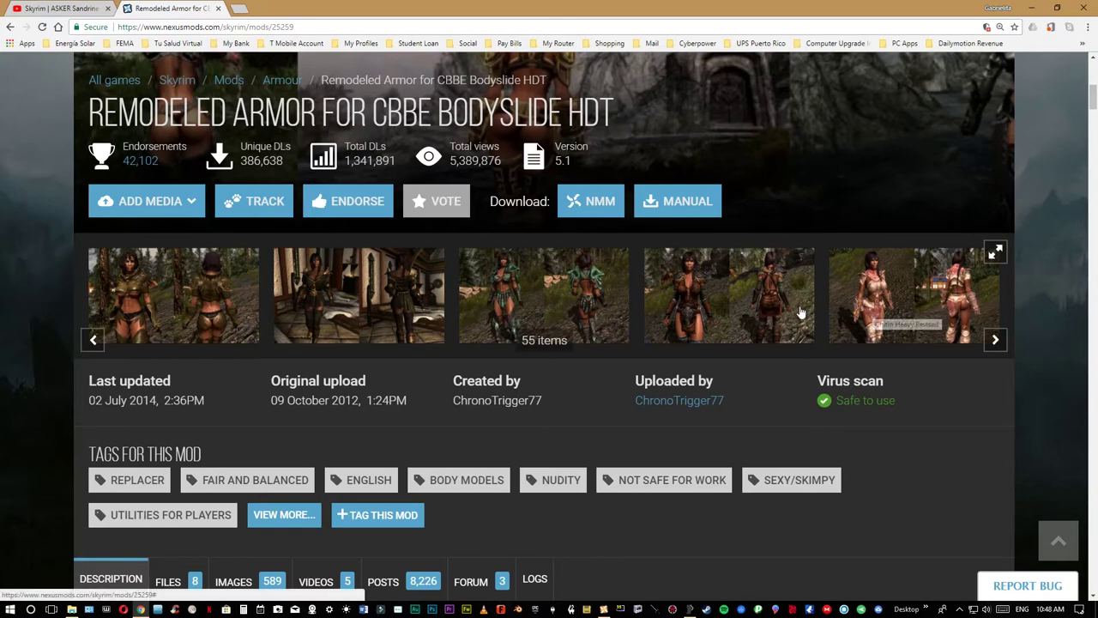
- Browse further through the preview images of the Remodeled Armor for CBBE Bodyslide HDT mod
{"action": "left_click", "coordinate": [997, 341]}
{"action": "left_click", "coordinate": [997, 342]}
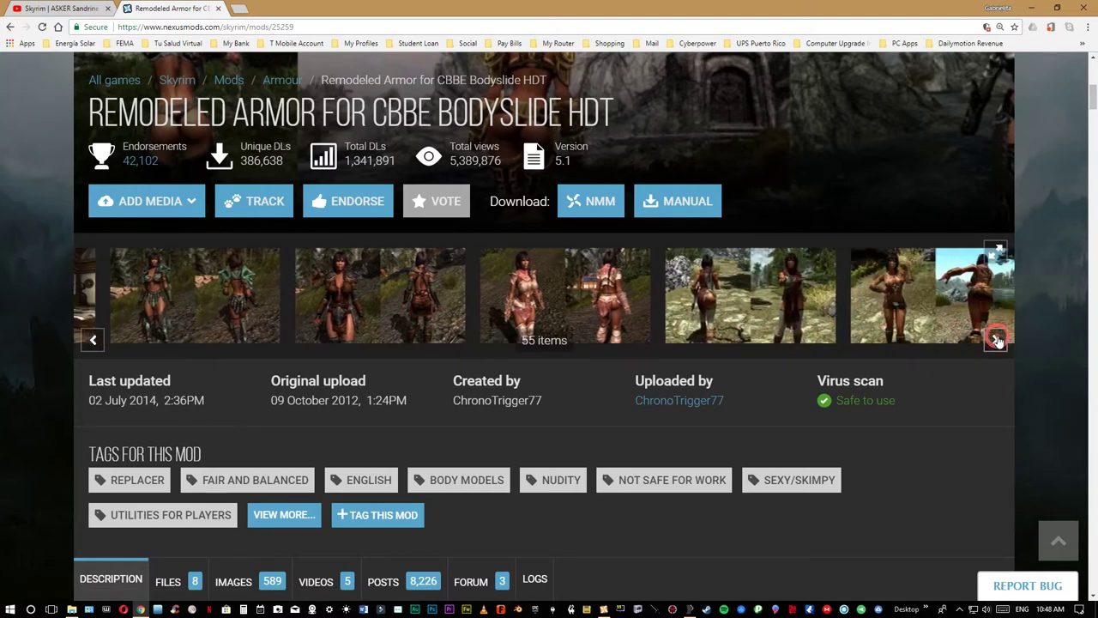
{"action": "left_click", "coordinate": [996, 341]}
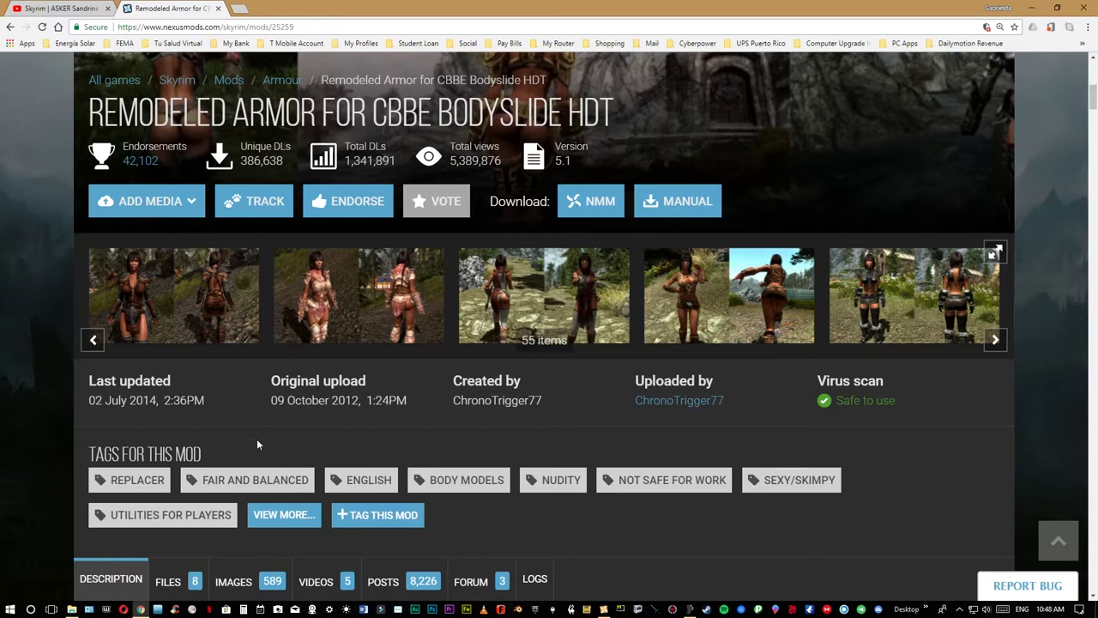
- Open the BodySlide 2 and Outfit Studio requirement of the Remodeled Armor mod in a new browser tab and view it
{"action": "scroll", "coordinate": [257, 444], "scroll_direction": "down", "scroll_amount": 5}
{"action": "scroll", "coordinate": [254, 428], "scroll_direction": "down", "scroll_amount": 3}
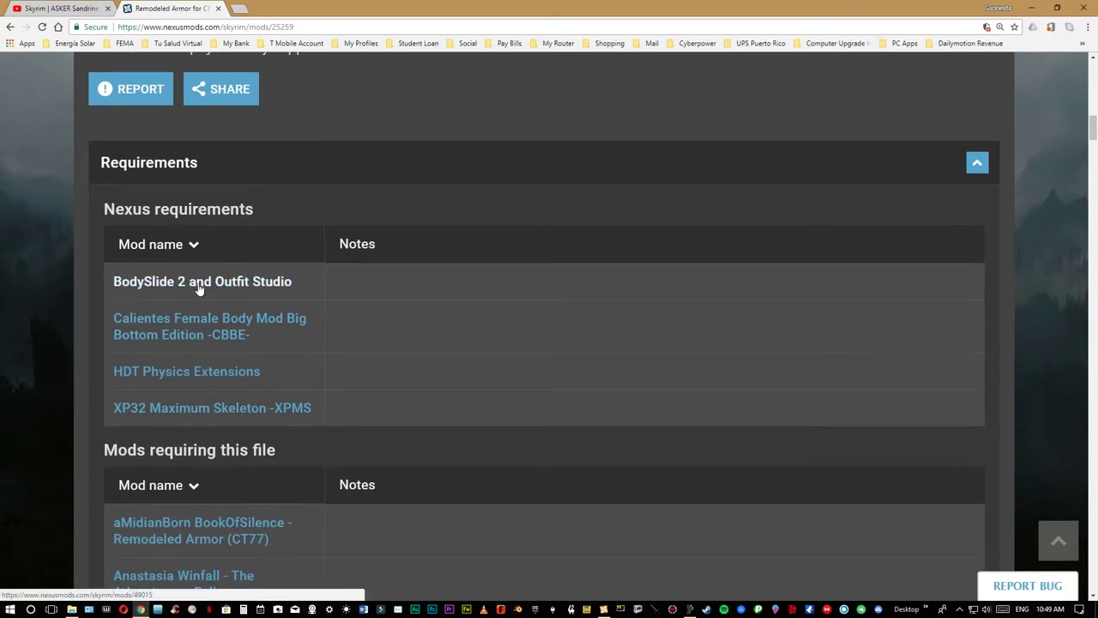
{"action": "right_click", "coordinate": [198, 289]}
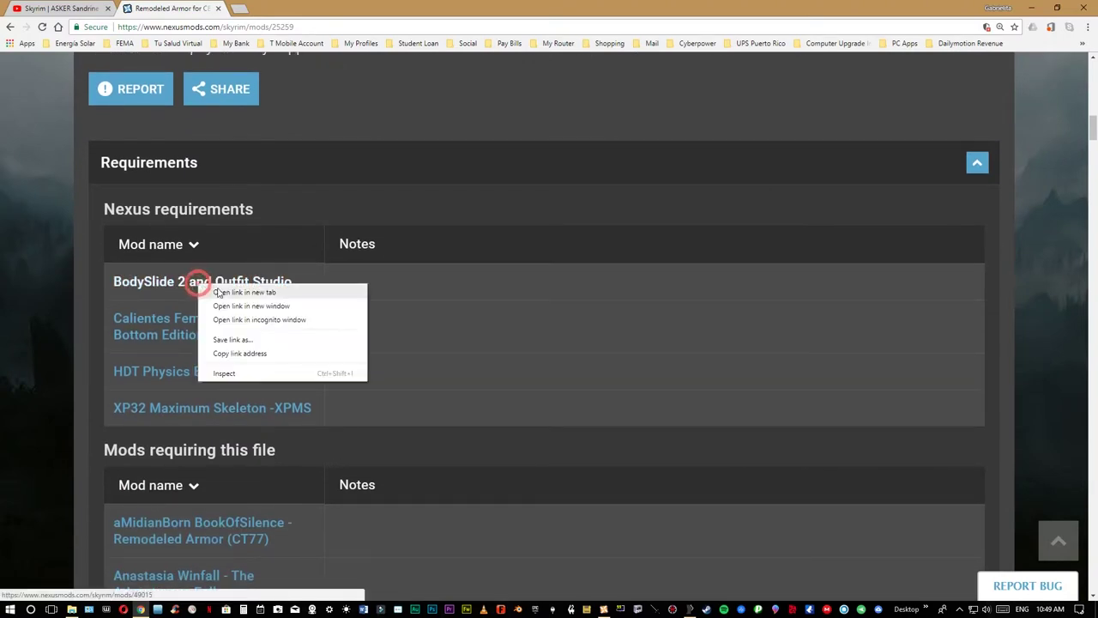
{"action": "left_click", "coordinate": [234, 291]}
{"action": "left_click", "coordinate": [283, 13]}
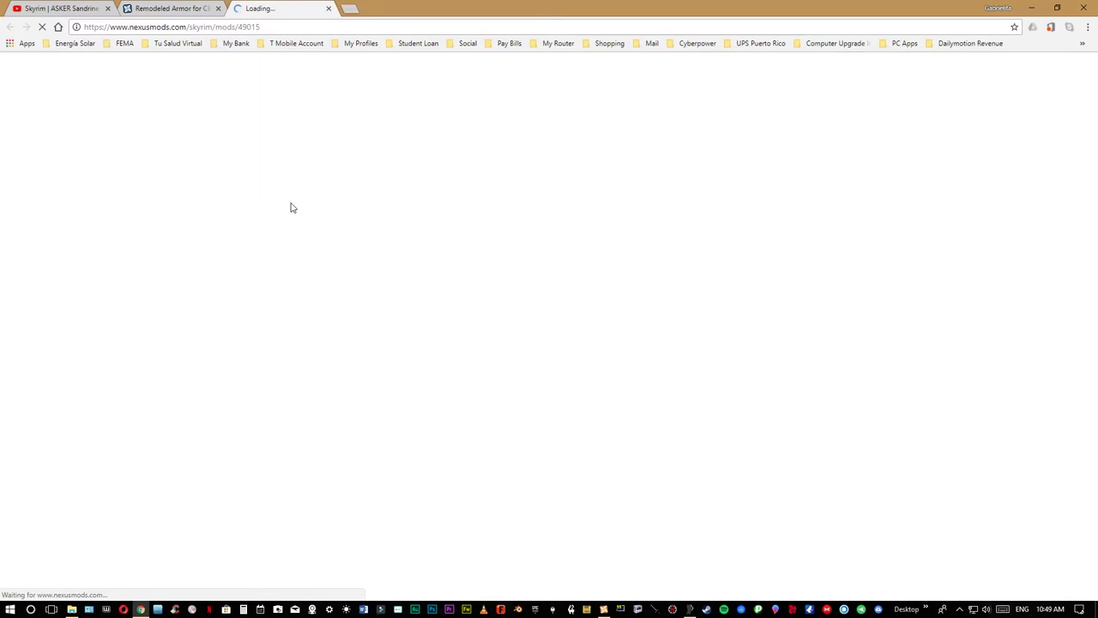
- Expand the Requirements section of the BodySlide and Outfit Studio page and examine the mods requiring this file
{"action": "scroll", "coordinate": [369, 246], "scroll_direction": "down", "scroll_amount": 3}
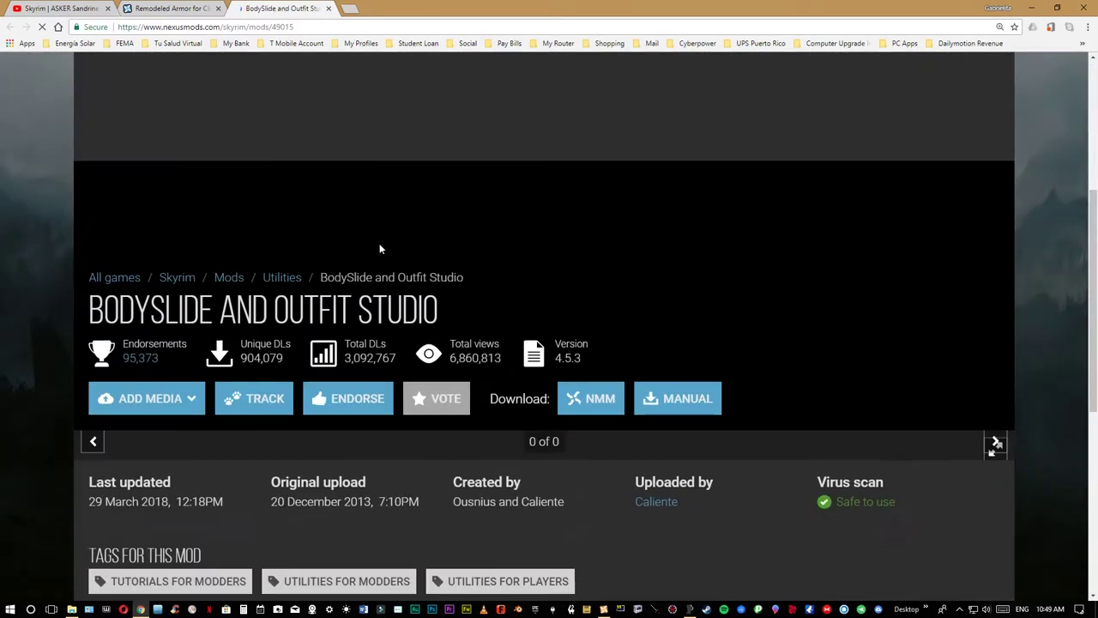
{"action": "scroll", "coordinate": [379, 242], "scroll_direction": "down", "scroll_amount": 4}
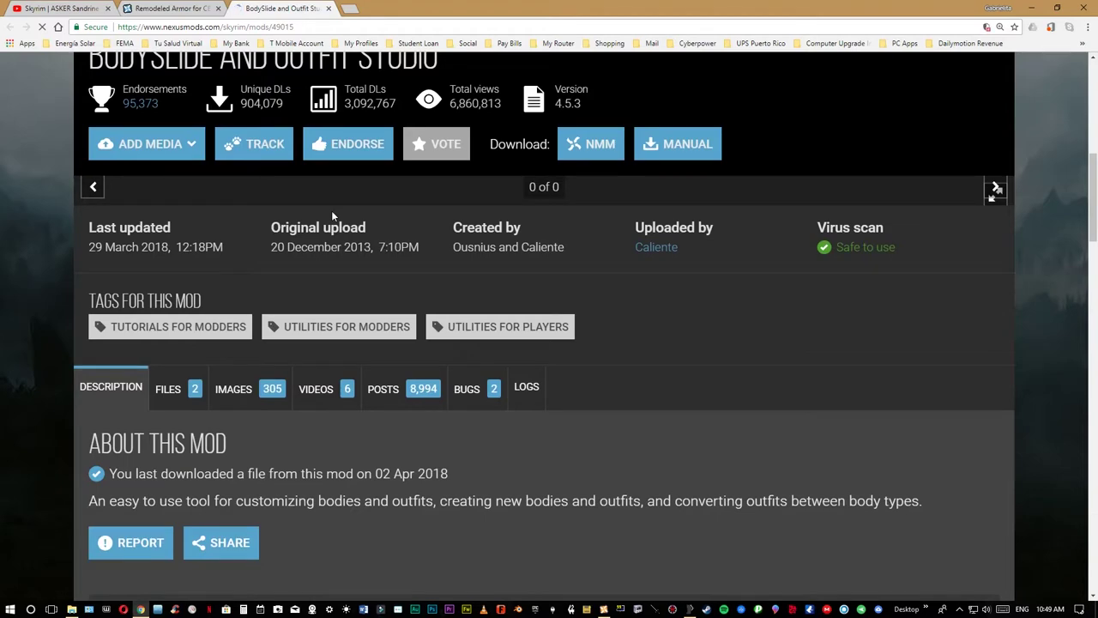
{"action": "scroll", "coordinate": [332, 210], "scroll_direction": "down", "scroll_amount": 3}
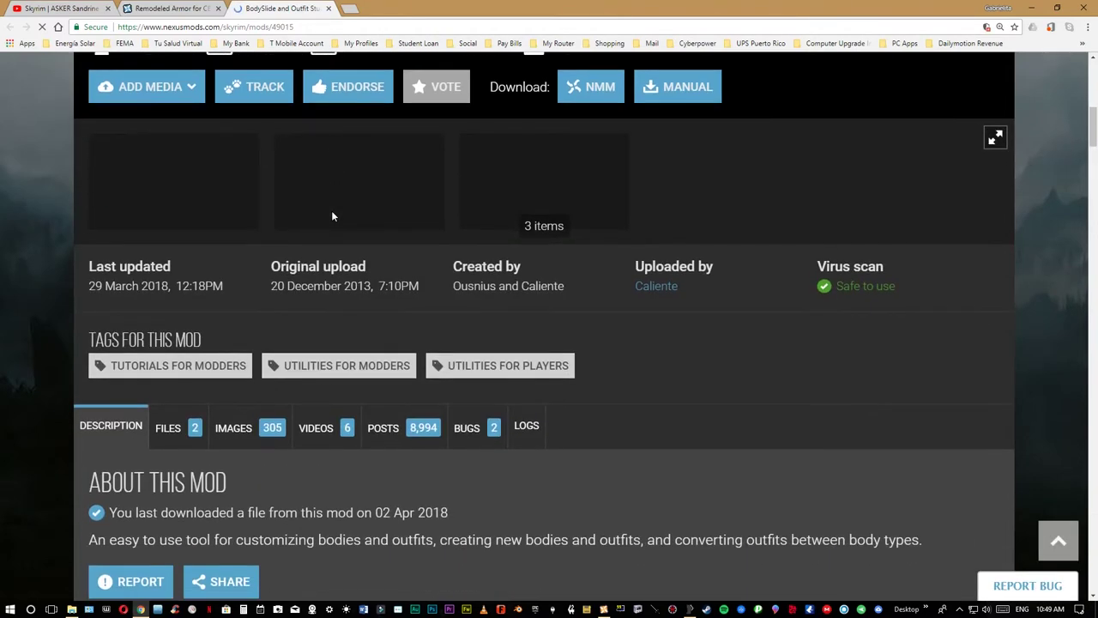
{"action": "scroll", "coordinate": [333, 215], "scroll_direction": "down", "scroll_amount": 1}
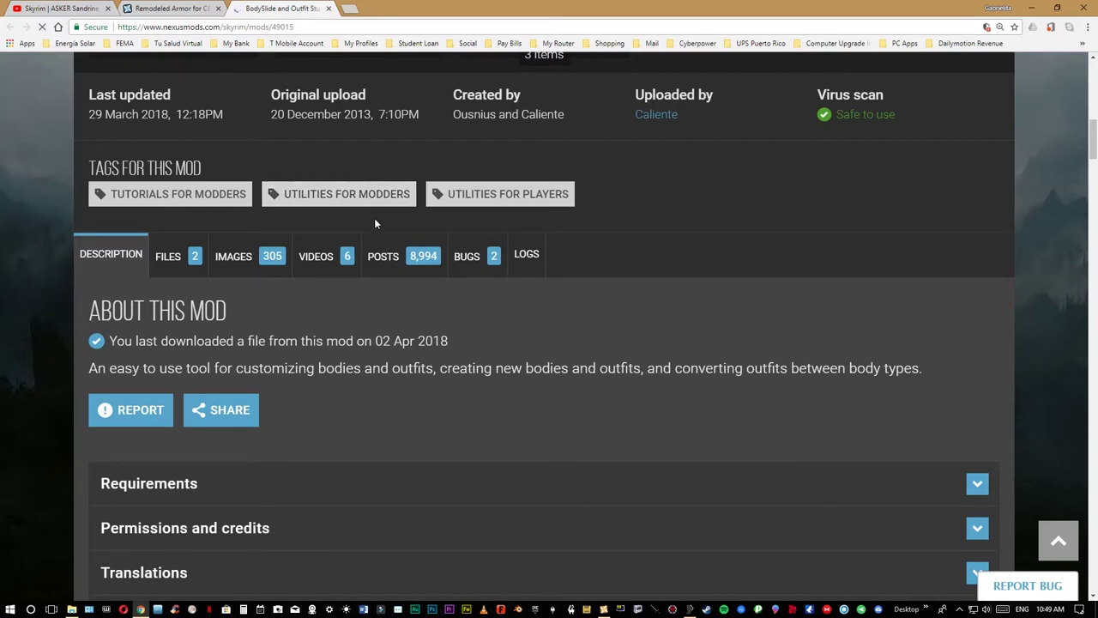
{"action": "scroll", "coordinate": [375, 218], "scroll_direction": "up", "scroll_amount": 1}
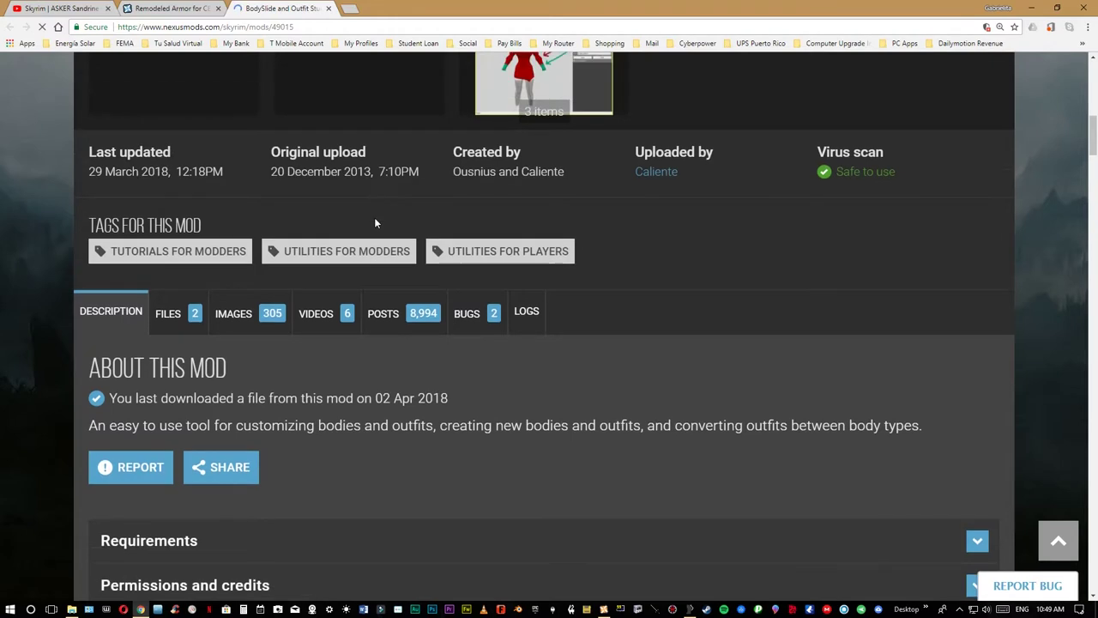
{"action": "scroll", "coordinate": [374, 217], "scroll_direction": "down", "scroll_amount": 2}
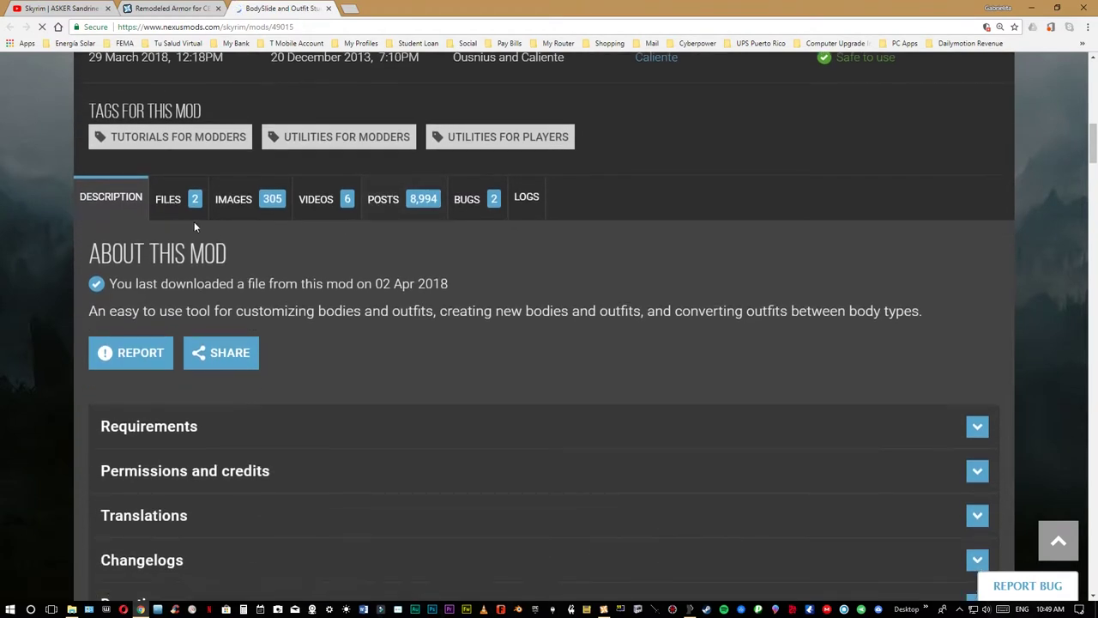
{"action": "scroll", "coordinate": [267, 419], "scroll_direction": "down", "scroll_amount": 1}
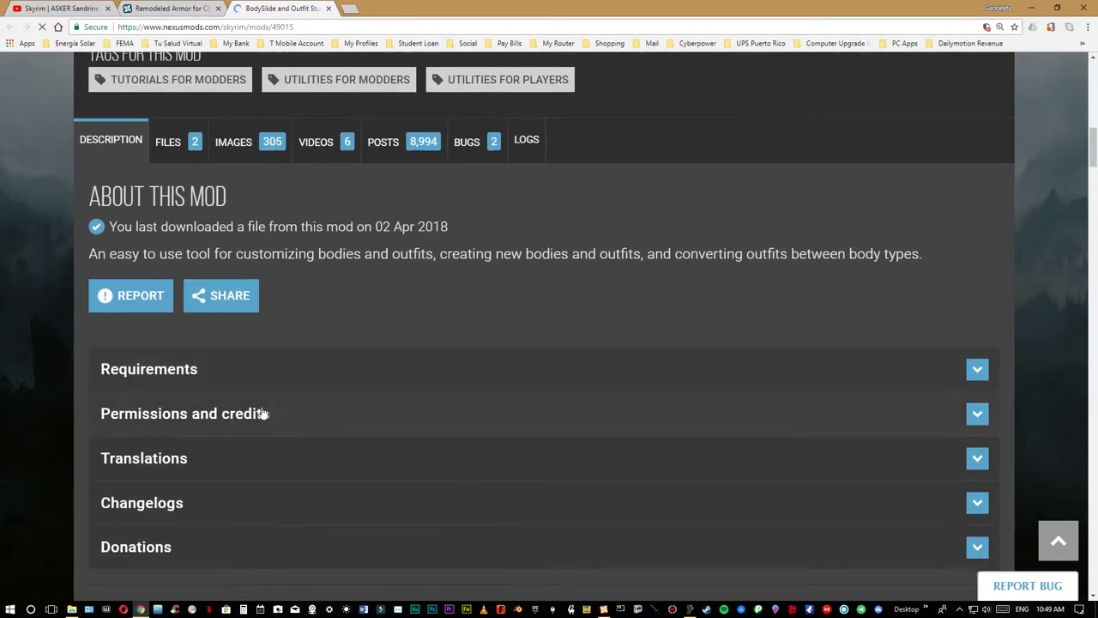
{"action": "left_click", "coordinate": [174, 374]}
{"action": "scroll", "coordinate": [237, 375], "scroll_direction": "down", "scroll_amount": 3}
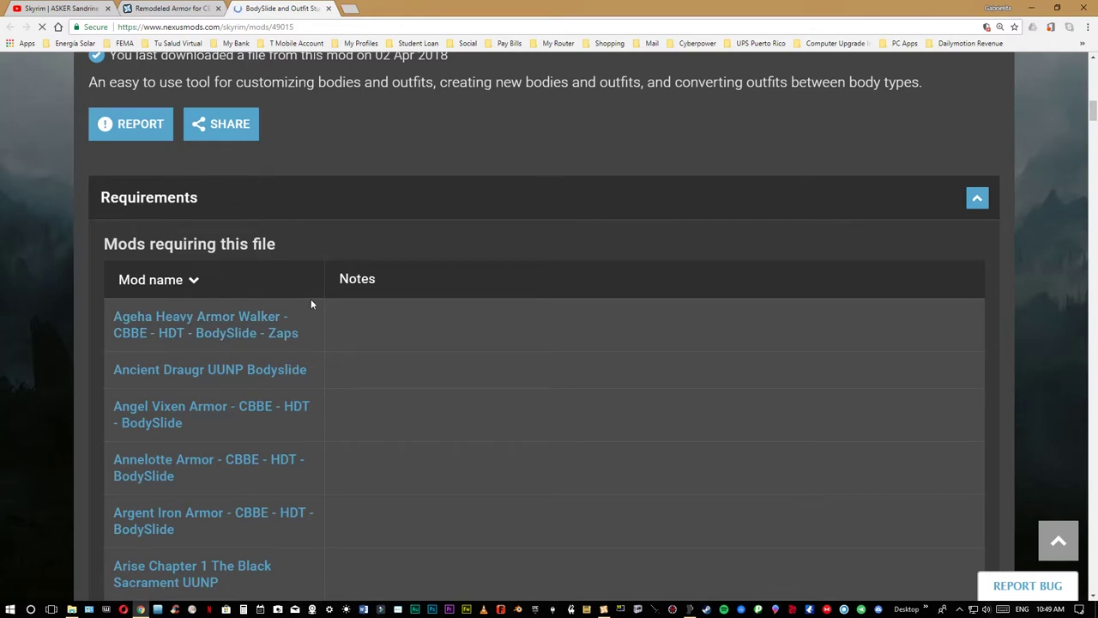
{"action": "scroll", "coordinate": [311, 302], "scroll_direction": "down", "scroll_amount": 2}
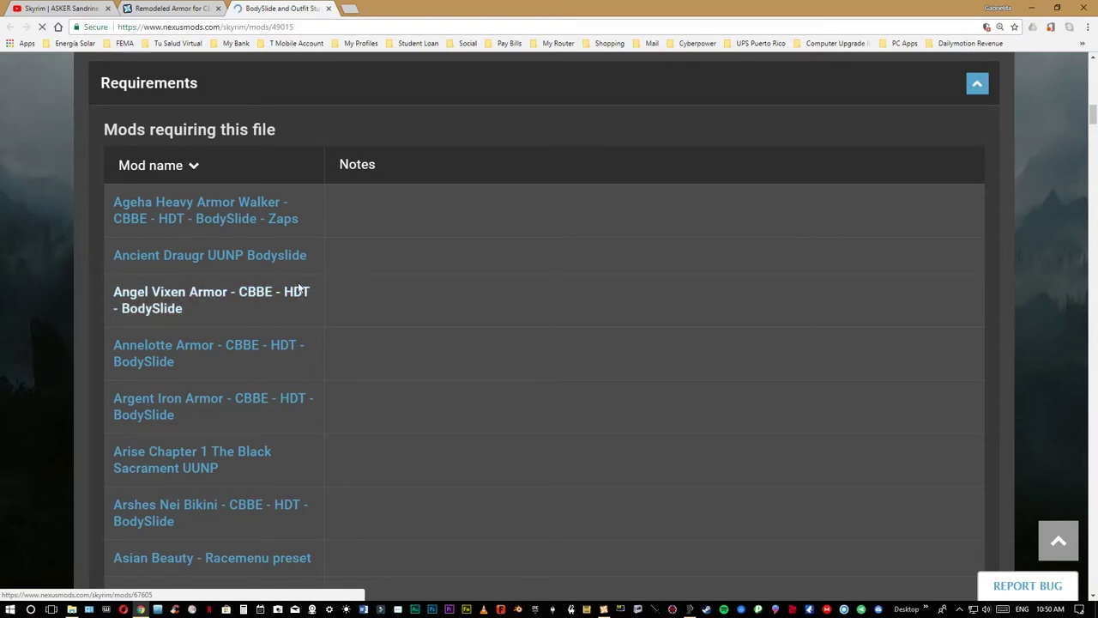
- Open the Angel Vixen Armor mod page in a new tab and highlight "CBBE - HDT - BodySlide" in its title
{"action": "right_click", "coordinate": [238, 296]}
{"action": "left_click", "coordinate": [260, 299]}
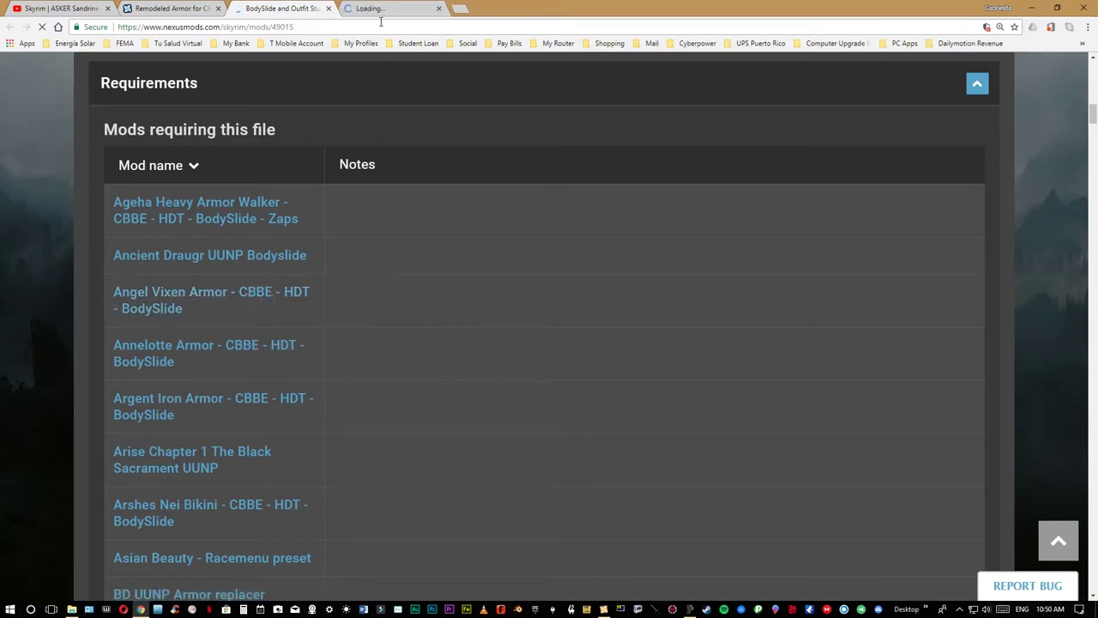
{"action": "left_click", "coordinate": [383, 10]}
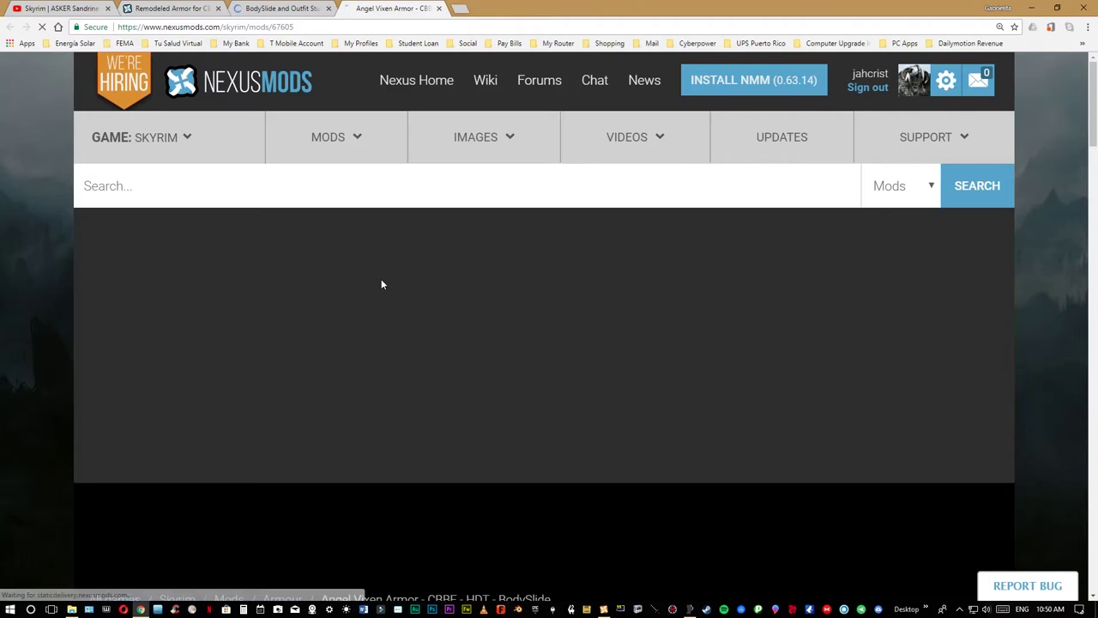
{"action": "scroll", "coordinate": [382, 284], "scroll_direction": "down", "scroll_amount": 2}
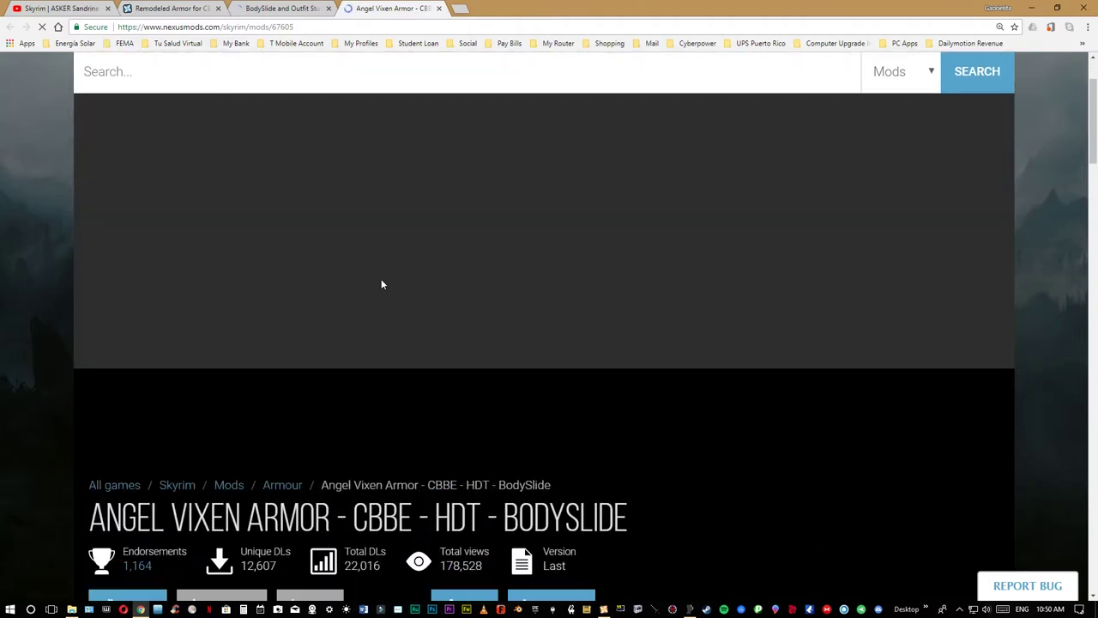
{"action": "scroll", "coordinate": [382, 284], "scroll_direction": "down", "scroll_amount": 4}
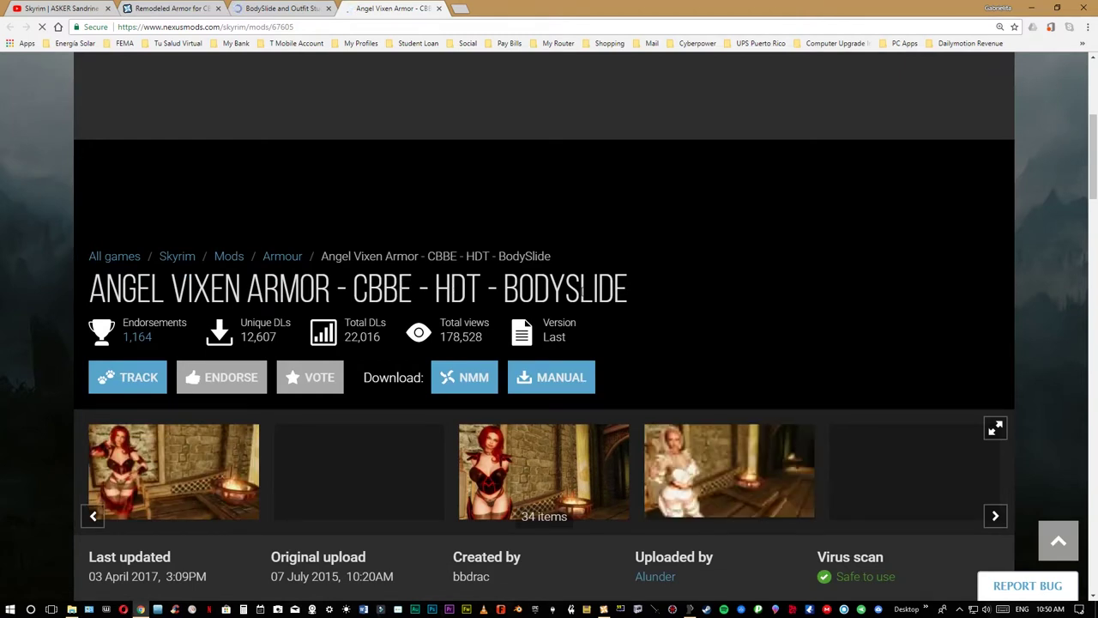
{"action": "left_click_drag", "start_coordinate": [352, 289], "coordinate": [627, 292]}
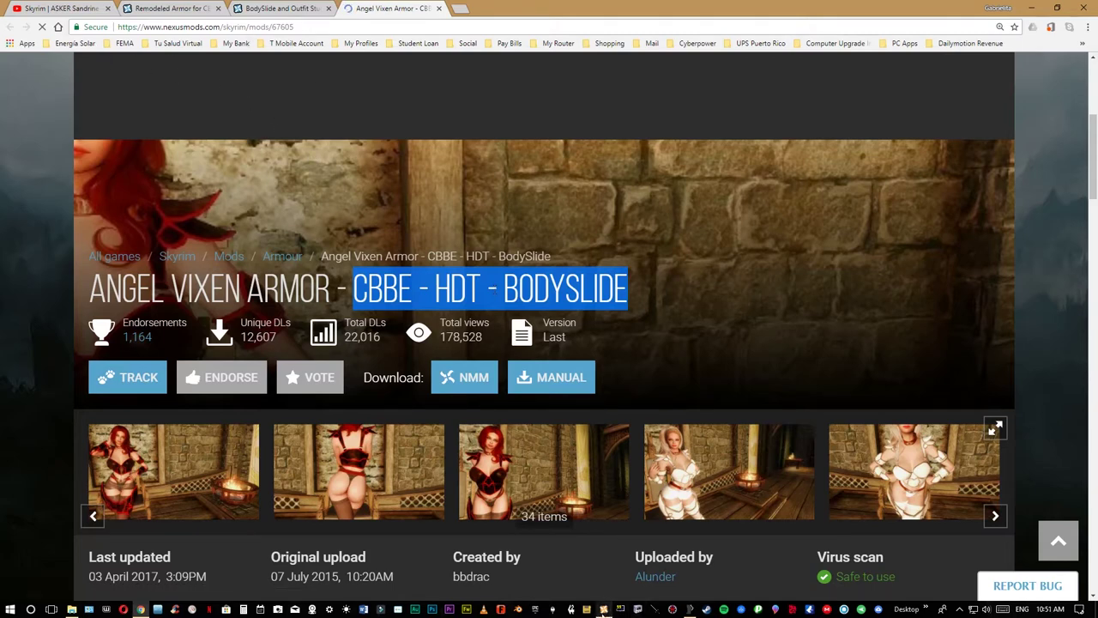
- Switch to Nexus Mod Manager, minimize the browser, and select the installed Merta Assassin Amor UNP - CBBE mod
{"action": "left_click", "coordinate": [603, 610]}
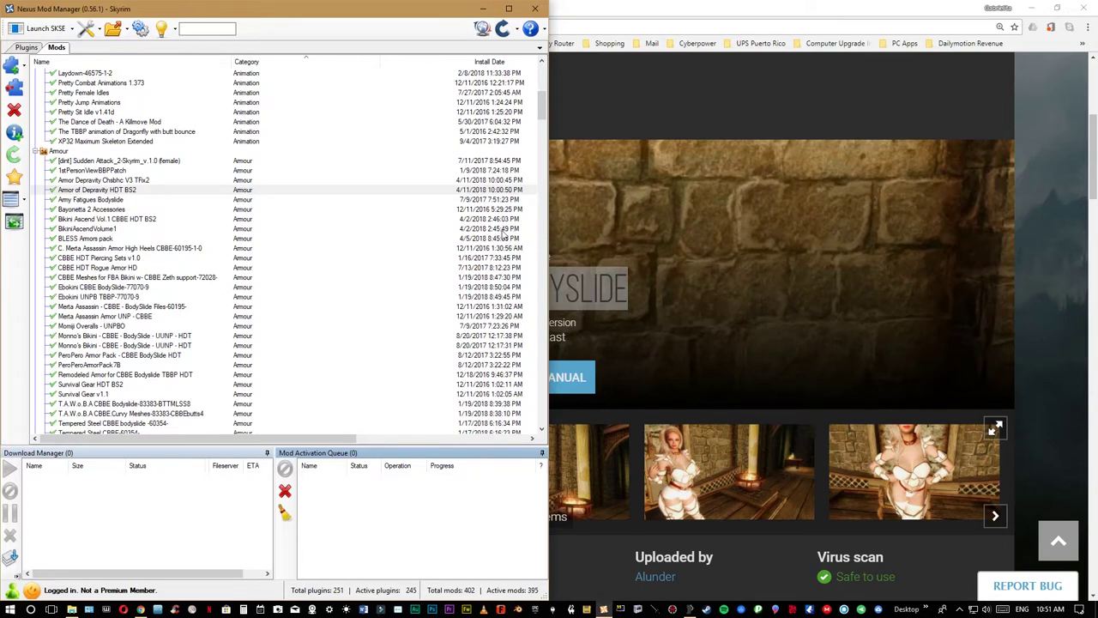
{"action": "left_click", "coordinate": [1032, 7]}
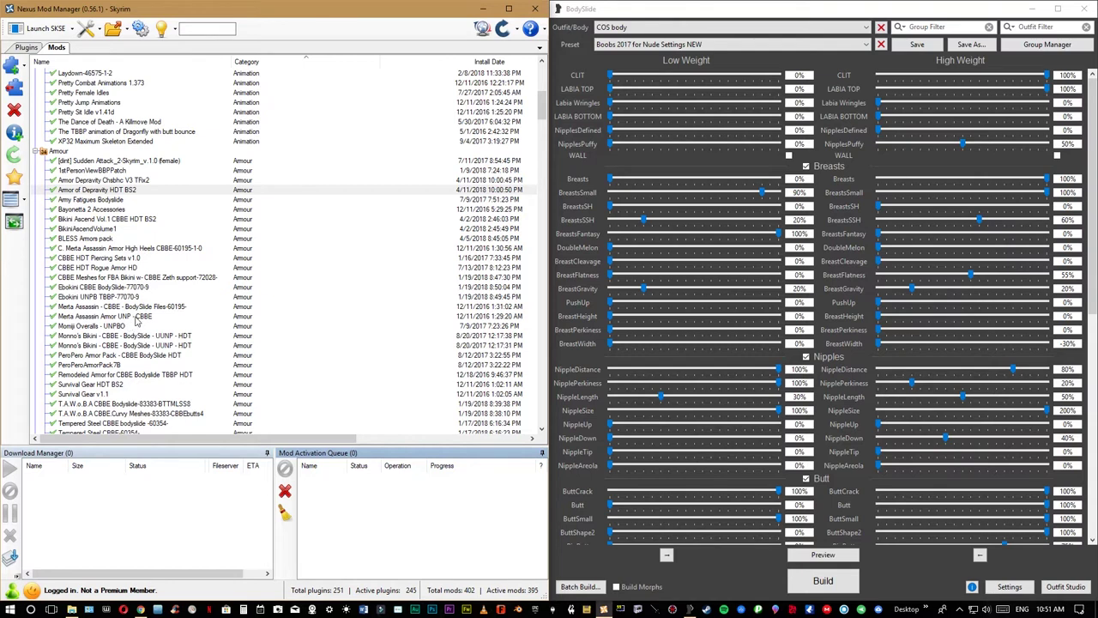
{"action": "left_click", "coordinate": [137, 319]}
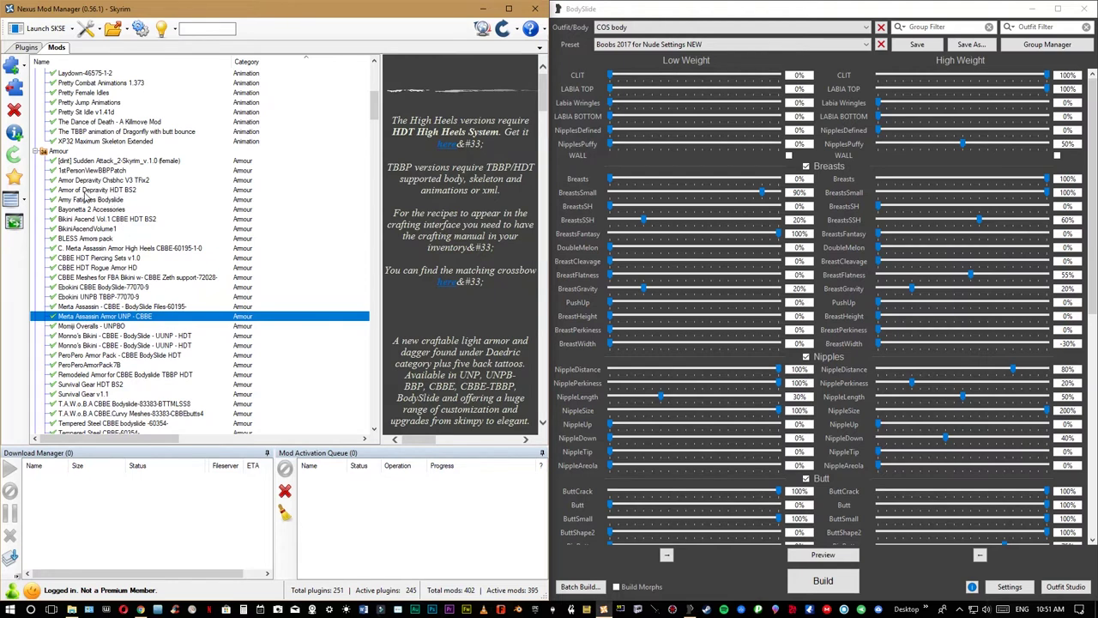
- Compare the installed Depravity armor's main mod entry with its Amor of Depravity HDT BS2 entry, ending with the HDT BS2 one selected
{"action": "left_click", "coordinate": [102, 182]}
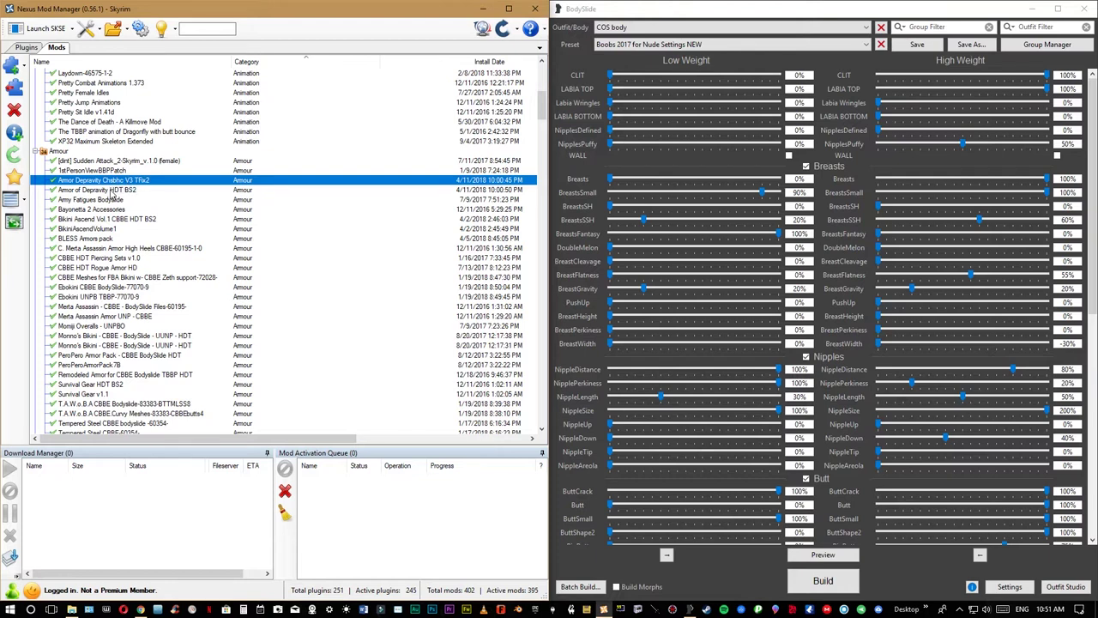
{"action": "left_click", "coordinate": [108, 190]}
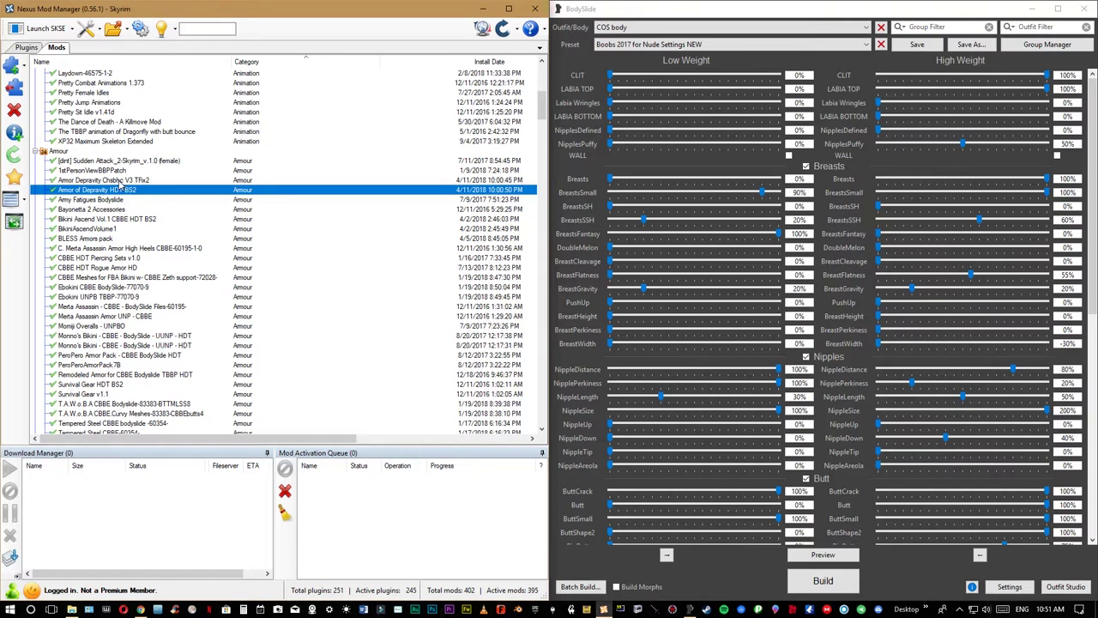
{"action": "left_click", "coordinate": [120, 181]}
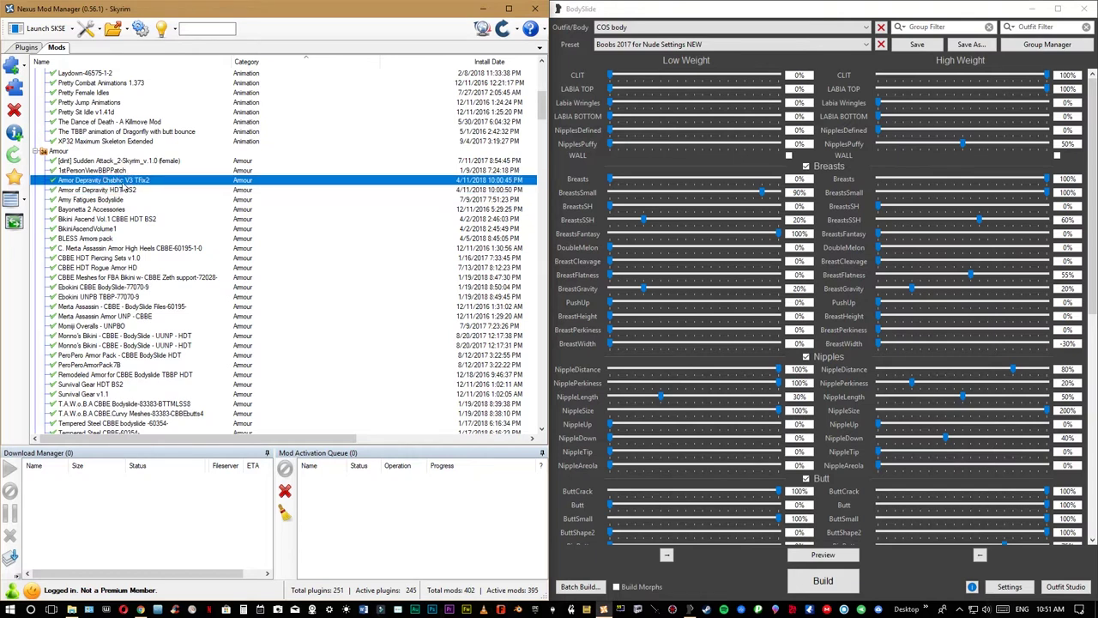
{"action": "left_click", "coordinate": [109, 191]}
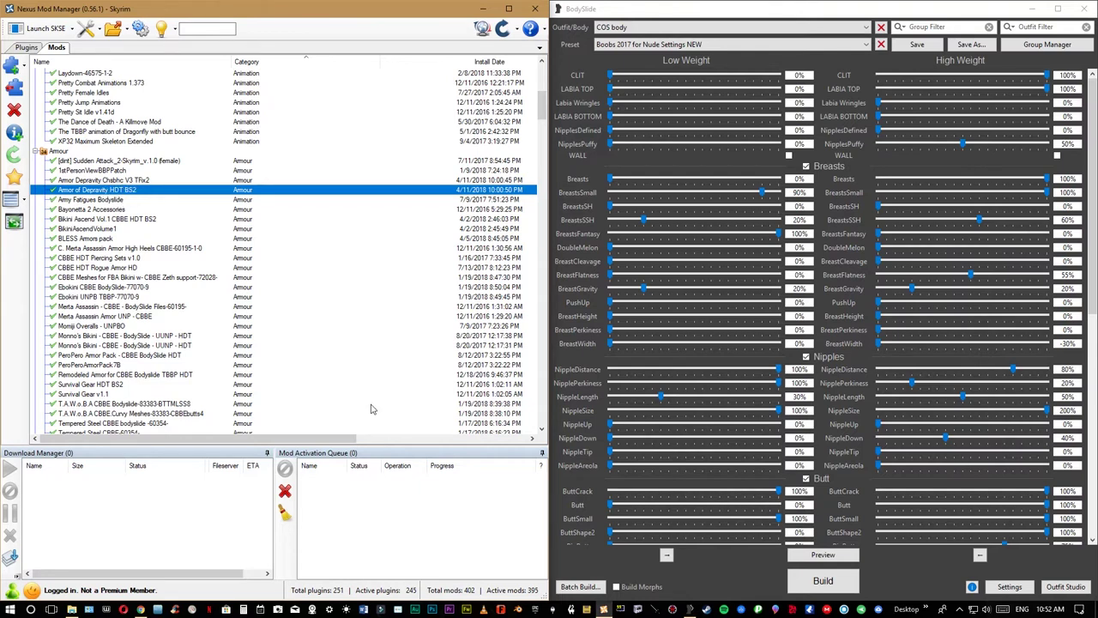
- Switch back to Chrome and revisit the Remodeled Armor requirements, then the BodySlide and Outfit Studio page
{"action": "left_click", "coordinate": [141, 609]}
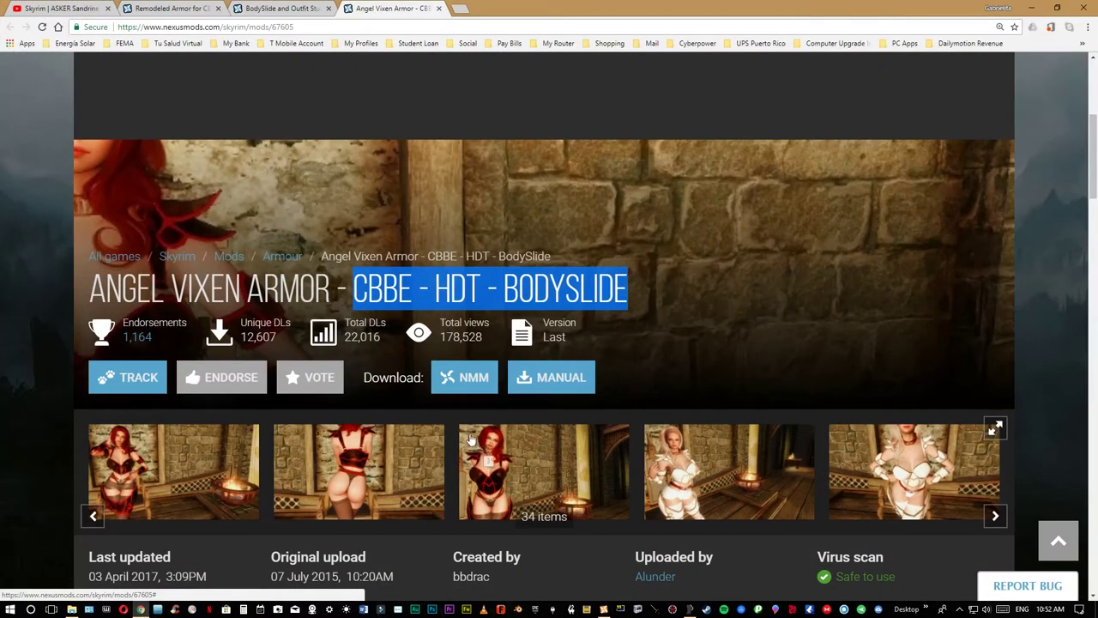
{"action": "left_click", "coordinate": [176, 10]}
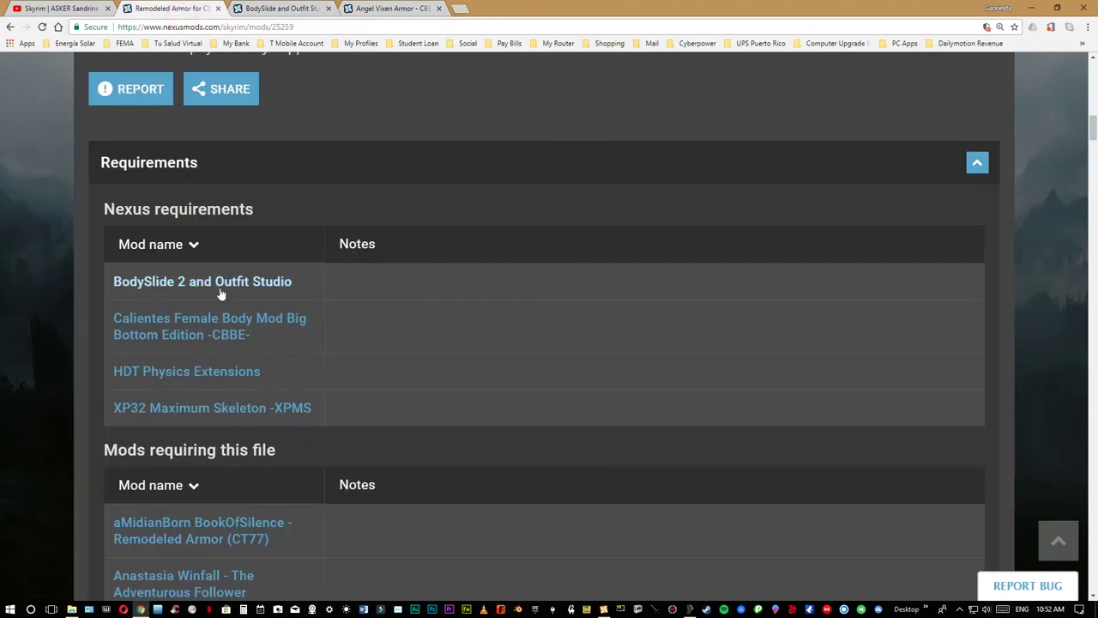
{"action": "left_click", "coordinate": [288, 8]}
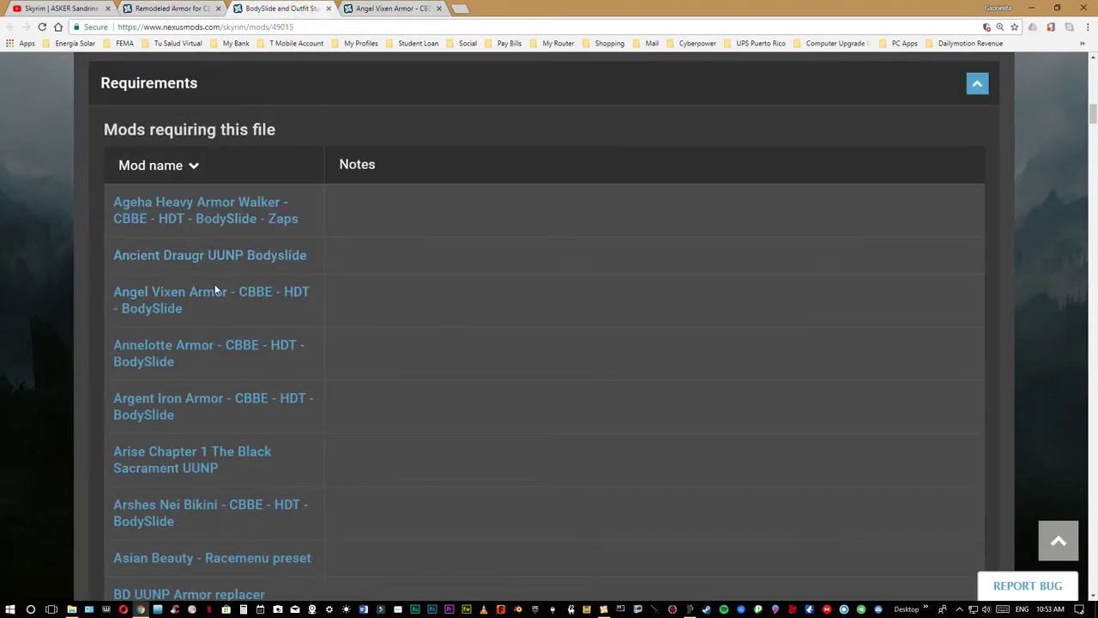
- Look through the whole list of mods requiring BodySlide, then collapse and re-expand the Requirements section
{"action": "scroll", "coordinate": [216, 364], "scroll_direction": "down", "scroll_amount": 10}
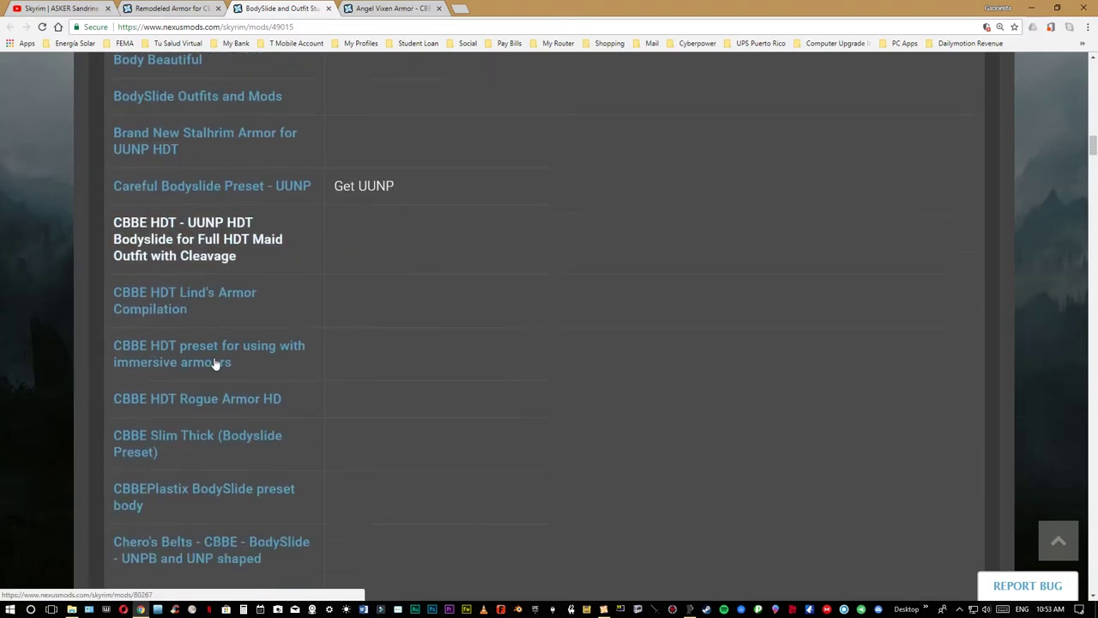
{"action": "scroll", "coordinate": [215, 359], "scroll_direction": "down", "scroll_amount": 10}
{"action": "scroll", "coordinate": [212, 358], "scroll_direction": "down", "scroll_amount": 10}
{"action": "scroll", "coordinate": [210, 356], "scroll_direction": "down", "scroll_amount": 10}
{"action": "scroll", "coordinate": [210, 353], "scroll_direction": "down", "scroll_amount": 10}
{"action": "scroll", "coordinate": [211, 352], "scroll_direction": "down", "scroll_amount": 10}
{"action": "scroll", "coordinate": [211, 351], "scroll_direction": "down", "scroll_amount": 10}
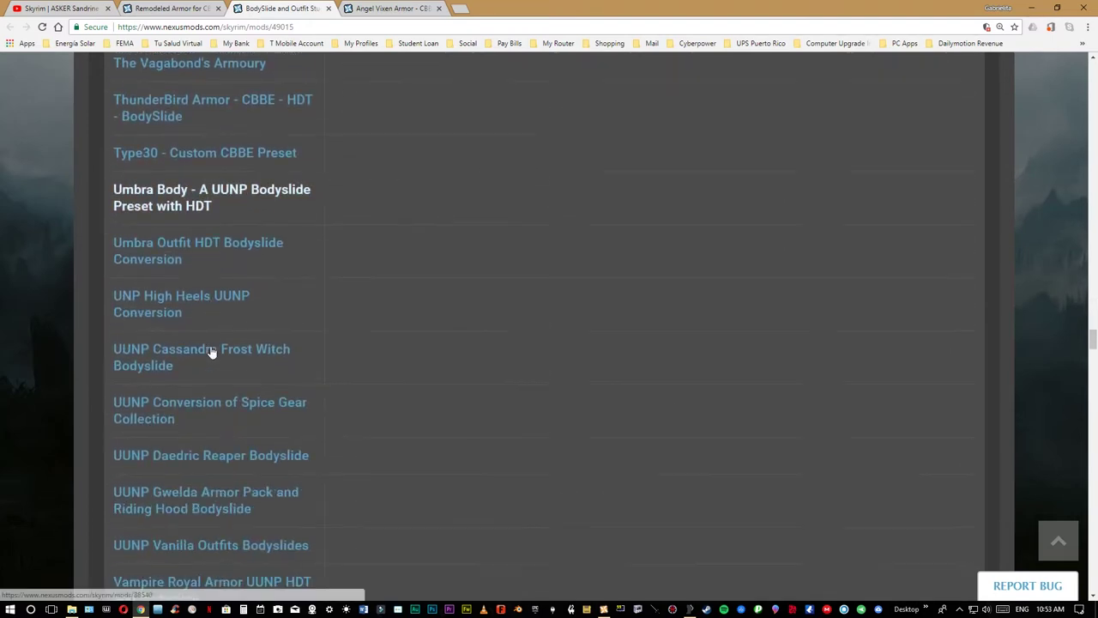
{"action": "scroll", "coordinate": [211, 351], "scroll_direction": "down", "scroll_amount": 6}
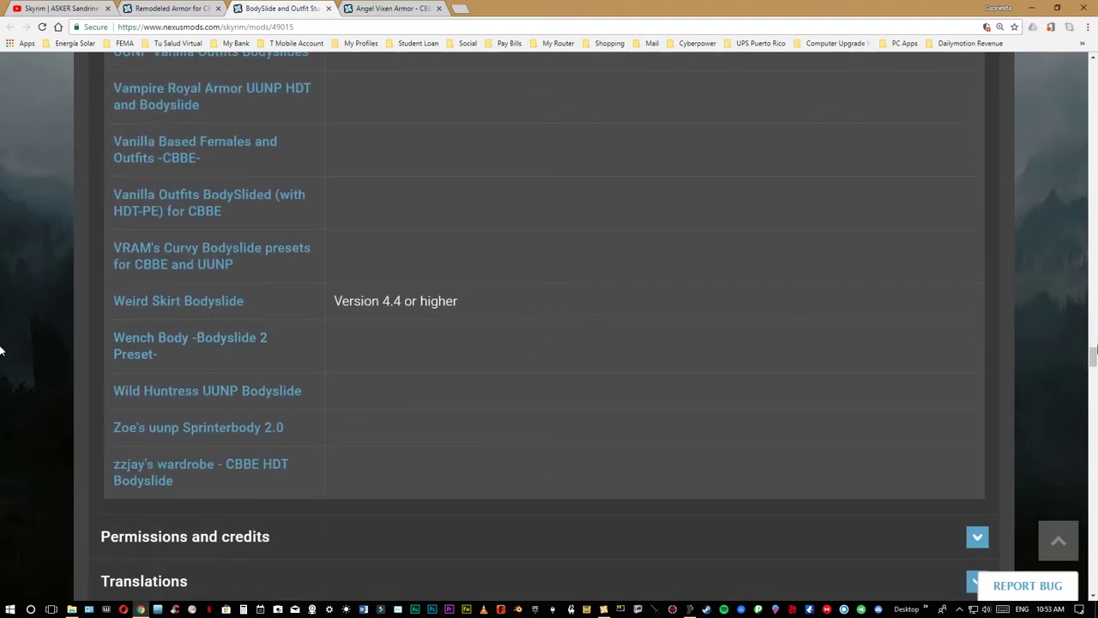
{"action": "left_click_drag", "start_coordinate": [1093, 354], "coordinate": [1068, 104]}
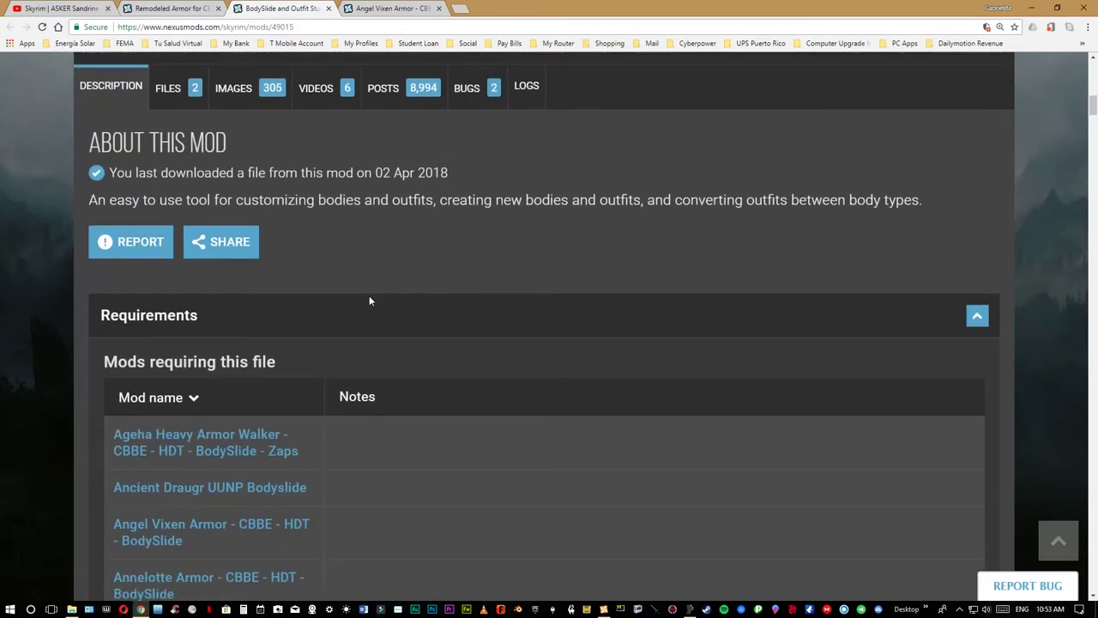
{"action": "left_click", "coordinate": [196, 327]}
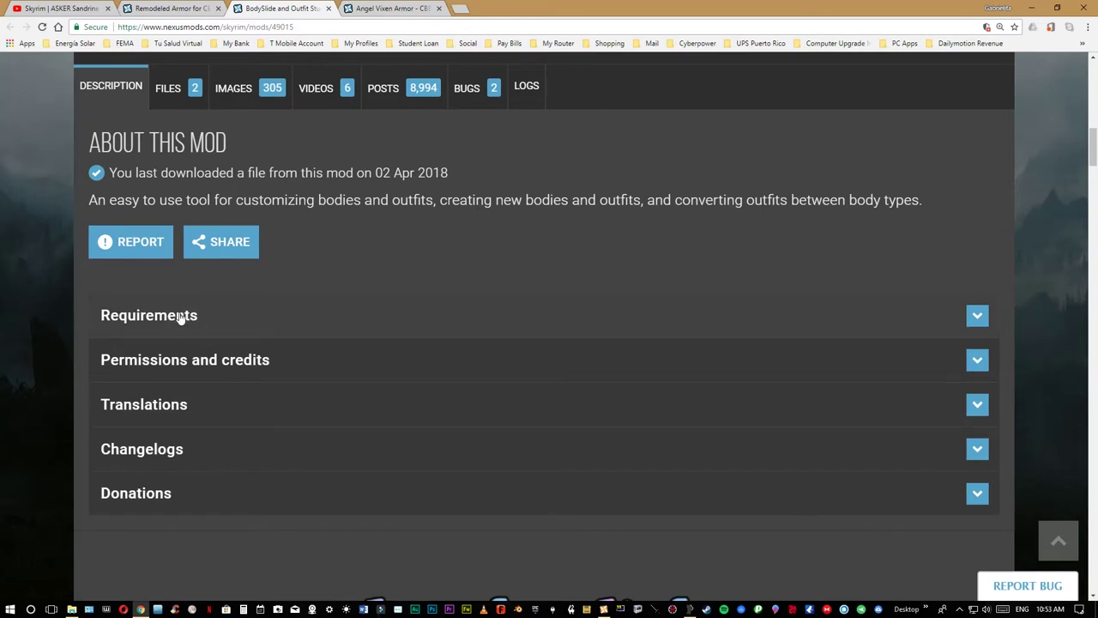
{"action": "left_click", "coordinate": [179, 315]}
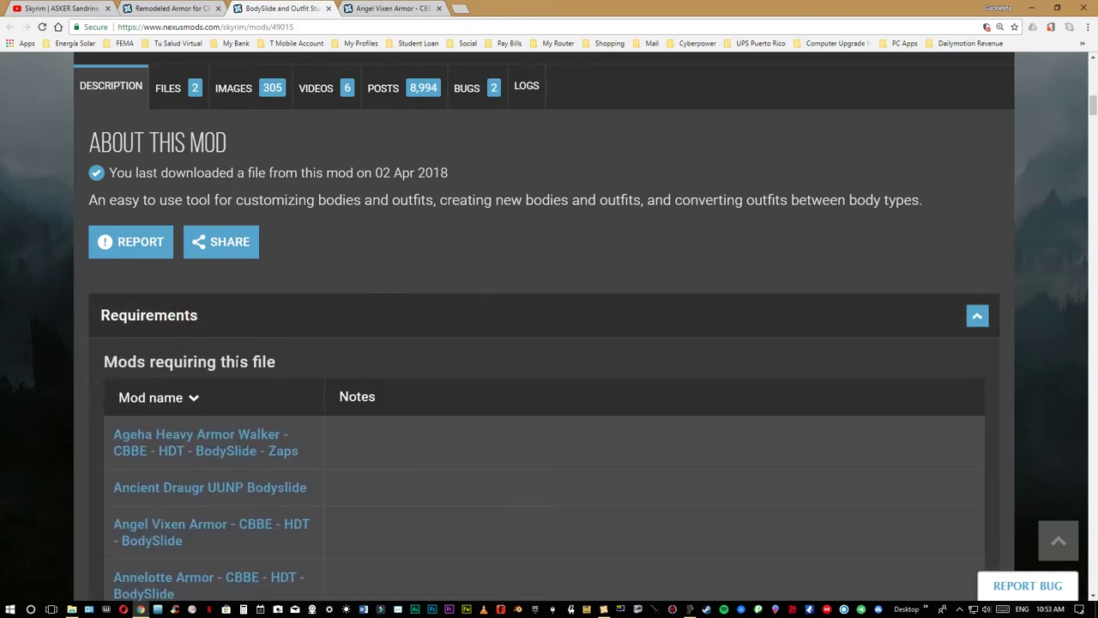
- Open the BodySlide and Outfit Studio mod's file list and view its main and old files
{"action": "scroll", "coordinate": [337, 224], "scroll_direction": "up", "scroll_amount": 2}
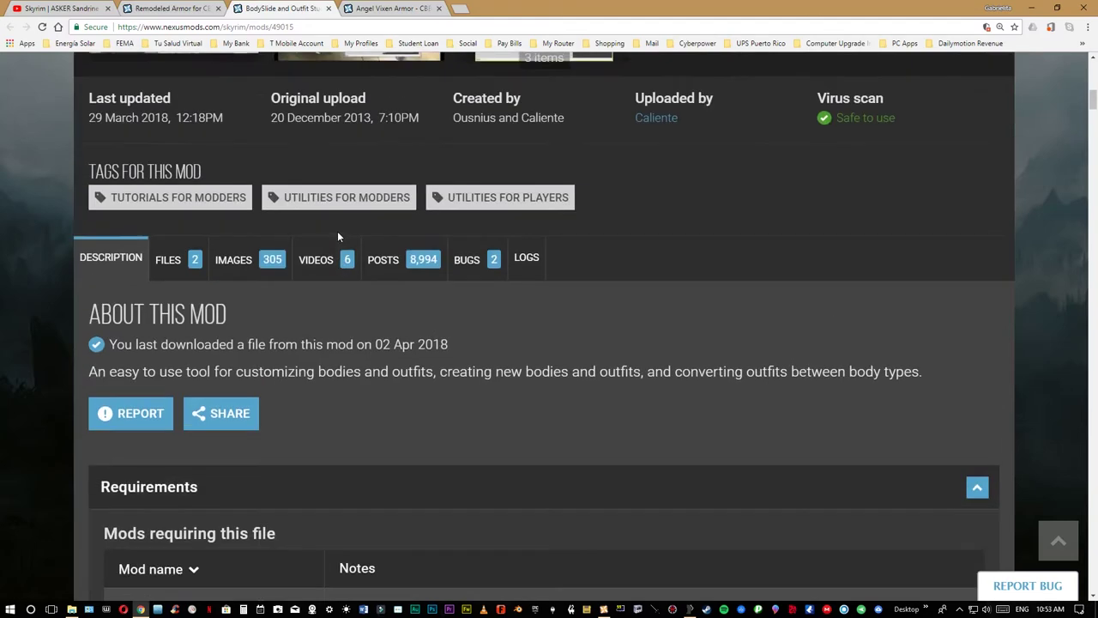
{"action": "scroll", "coordinate": [338, 237], "scroll_direction": "up", "scroll_amount": 1}
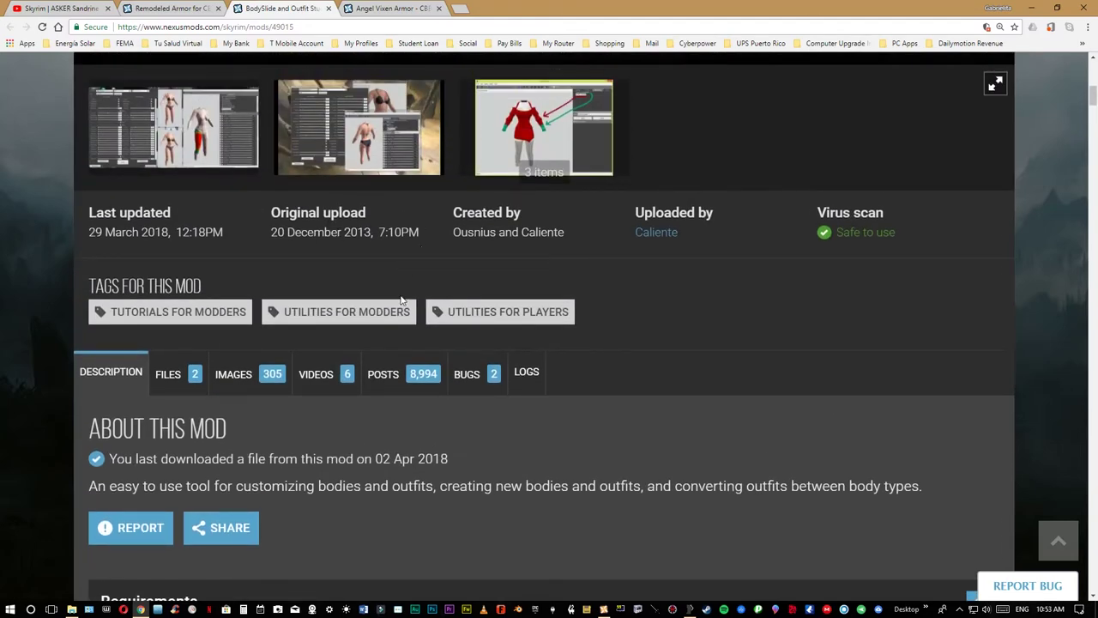
{"action": "scroll", "coordinate": [399, 298], "scroll_direction": "down", "scroll_amount": 5}
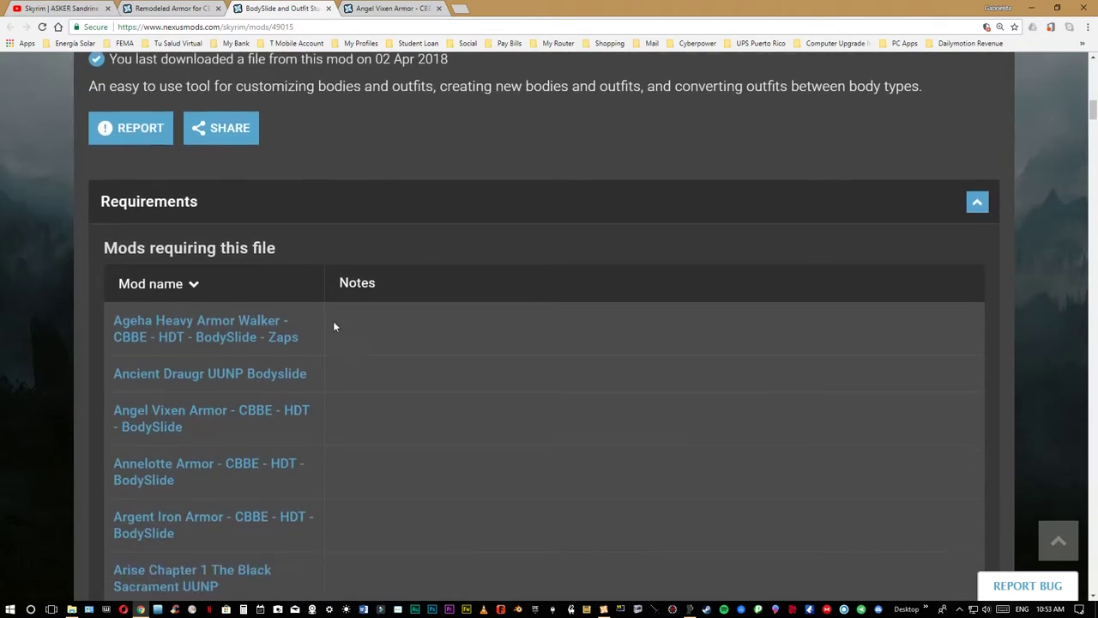
{"action": "scroll", "coordinate": [238, 198], "scroll_direction": "up", "scroll_amount": 1}
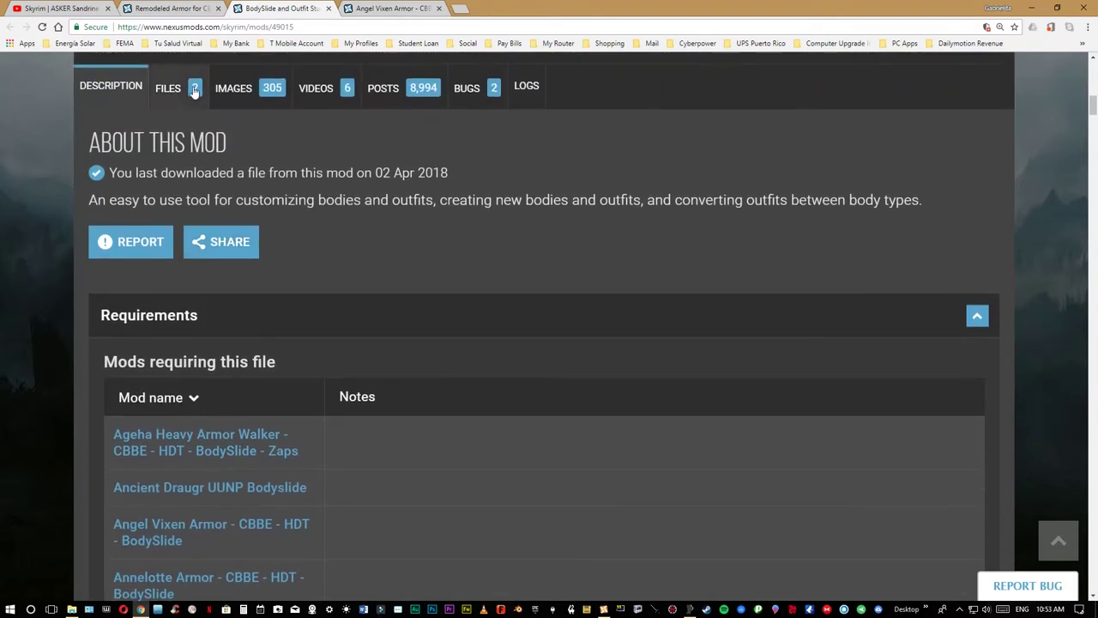
{"action": "left_click", "coordinate": [168, 88]}
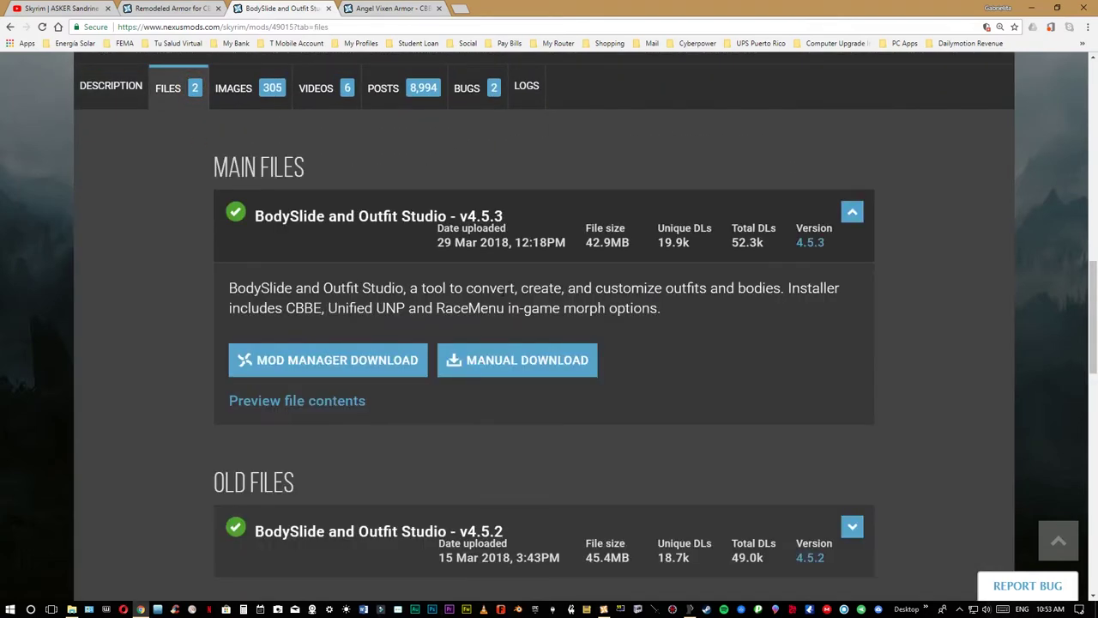
{"action": "scroll", "coordinate": [515, 343], "scroll_direction": "down", "scroll_amount": 1}
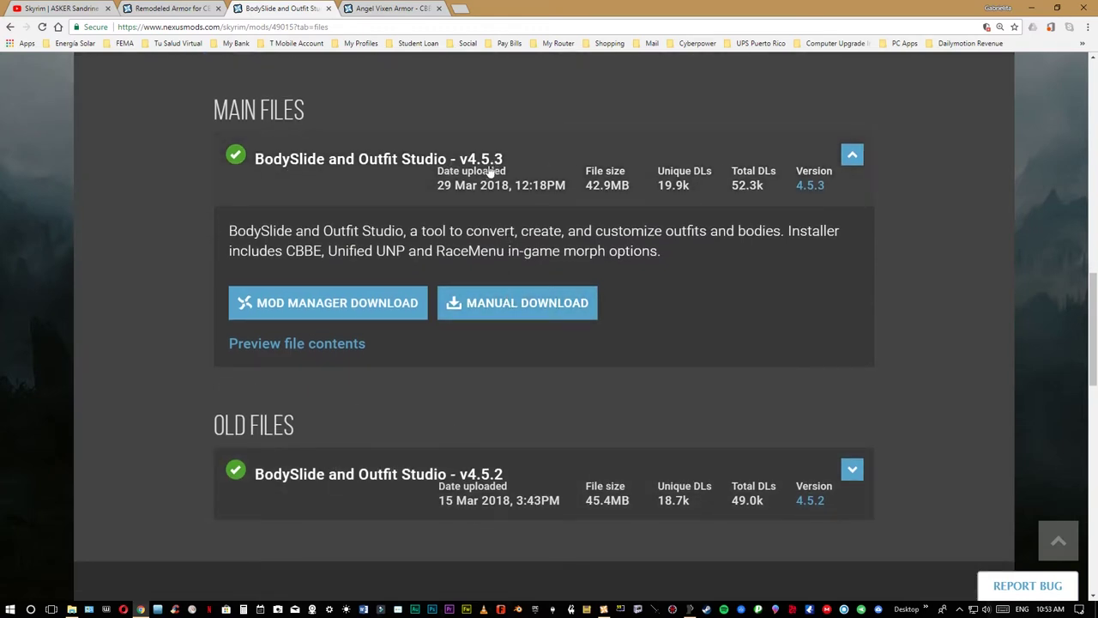
- Return to the Angel Vixen Armor page and open its file list to view the main files
{"action": "left_click", "coordinate": [400, 10]}
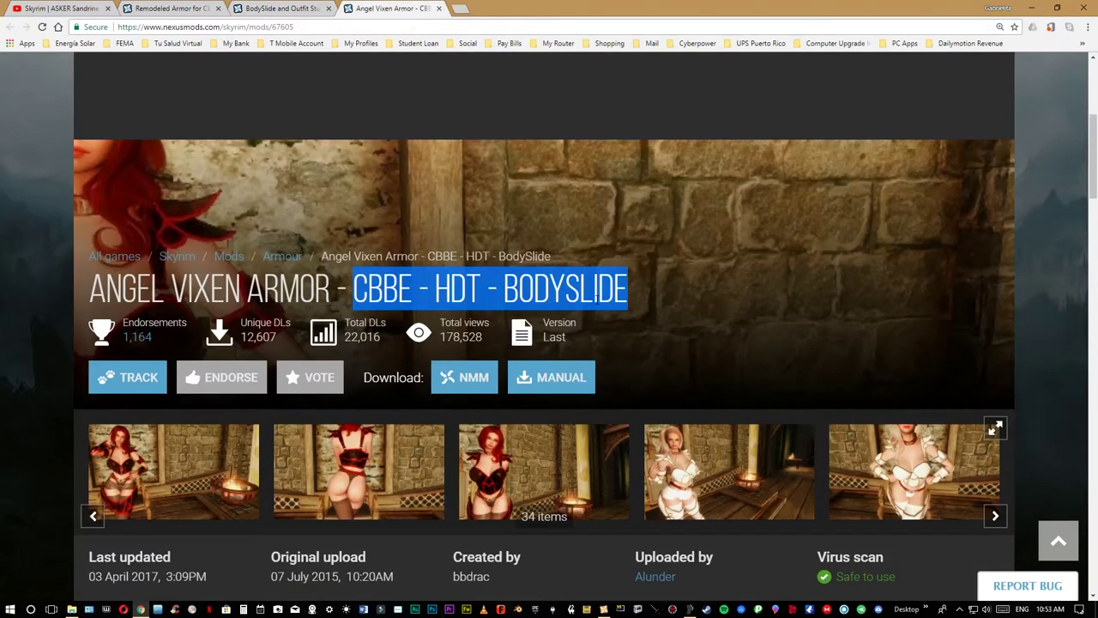
{"action": "scroll", "coordinate": [596, 296], "scroll_direction": "down", "scroll_amount": 4}
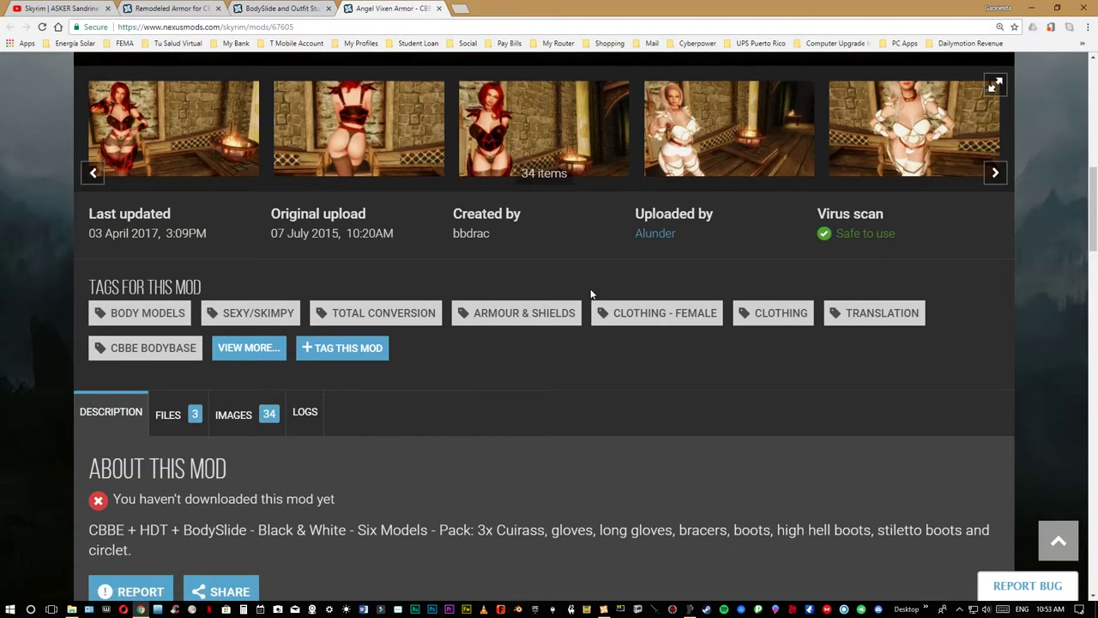
{"action": "scroll", "coordinate": [387, 316], "scroll_direction": "down", "scroll_amount": 1}
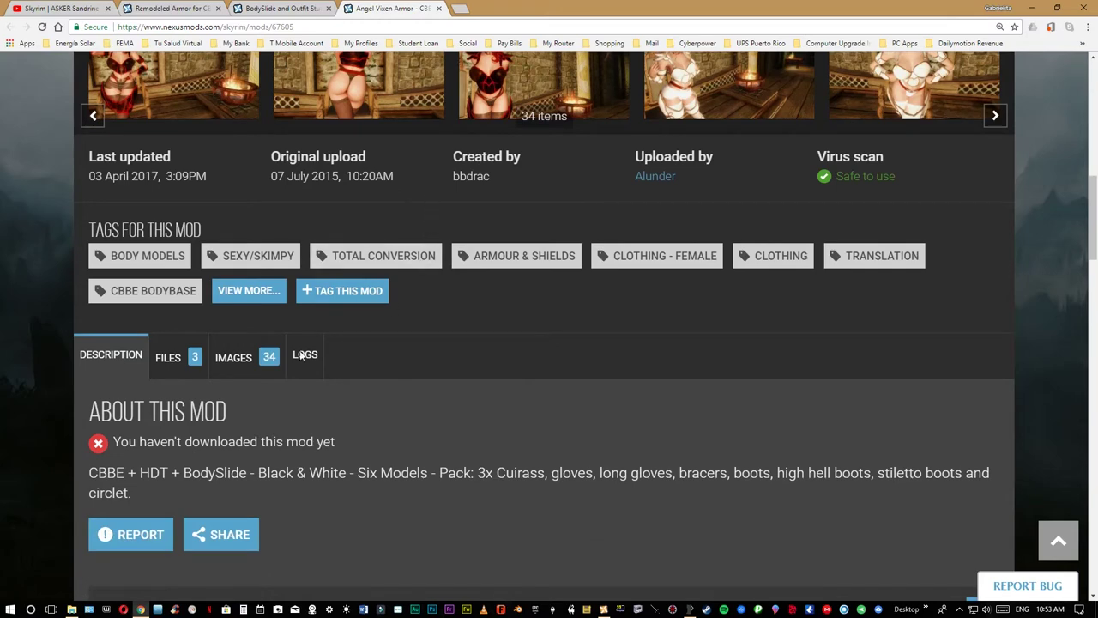
{"action": "left_click", "coordinate": [155, 363]}
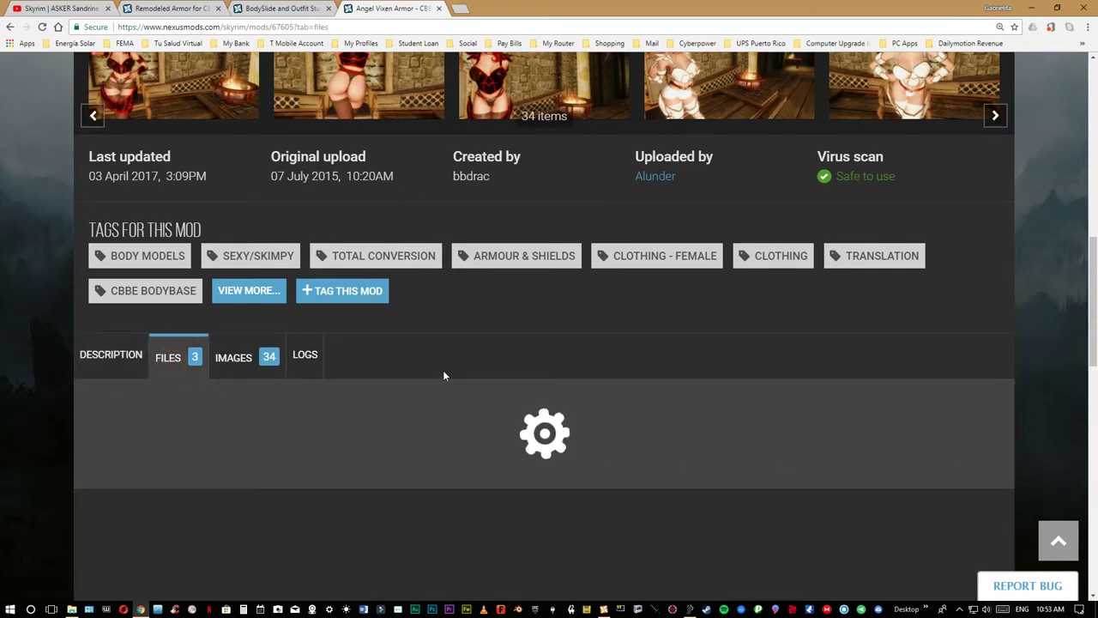
{"action": "scroll", "coordinate": [443, 369], "scroll_direction": "down", "scroll_amount": 3}
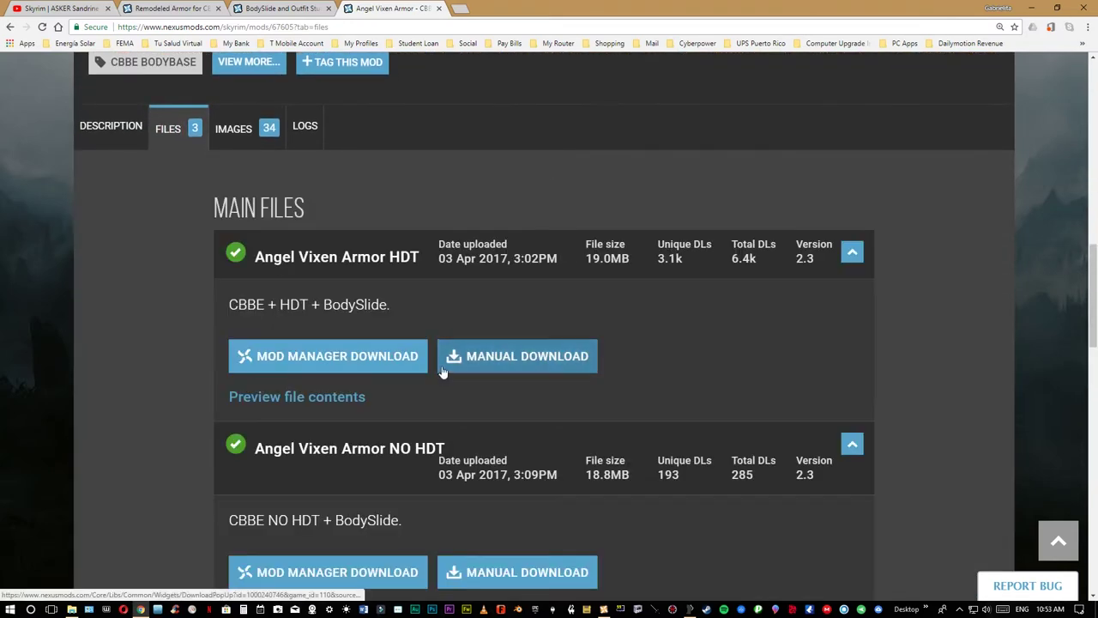
{"action": "scroll", "coordinate": [443, 369], "scroll_direction": "down", "scroll_amount": 2}
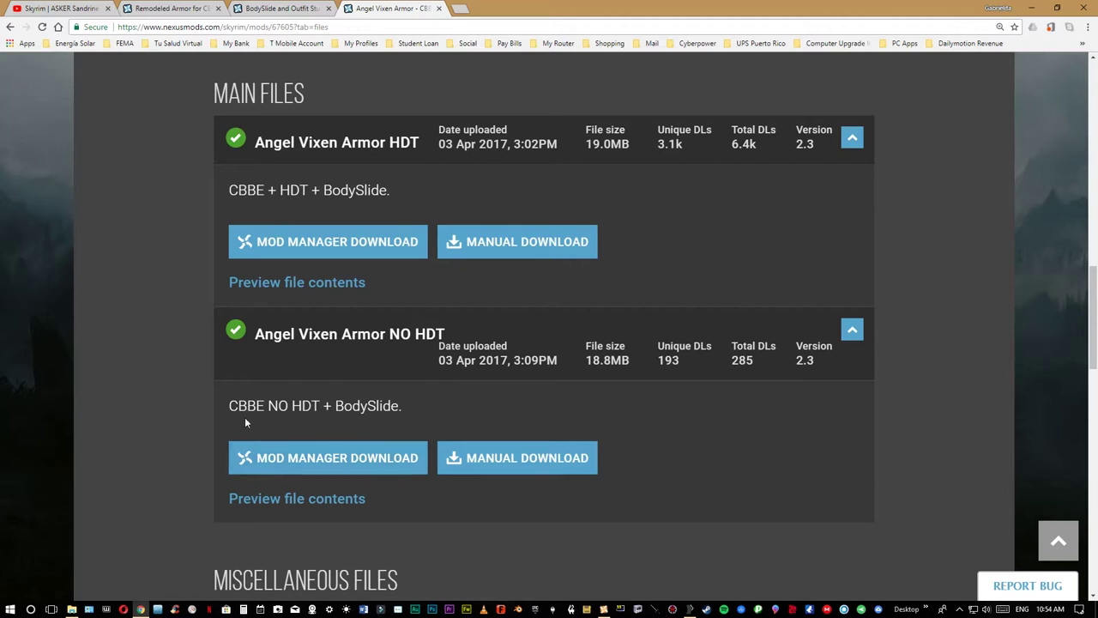
- Compare the NO HDT and HDT descriptions of the Angel Vixen Armor main files by highlighting them, and check the miscellaneous files
{"action": "left_click_drag", "start_coordinate": [267, 405], "coordinate": [319, 405]}
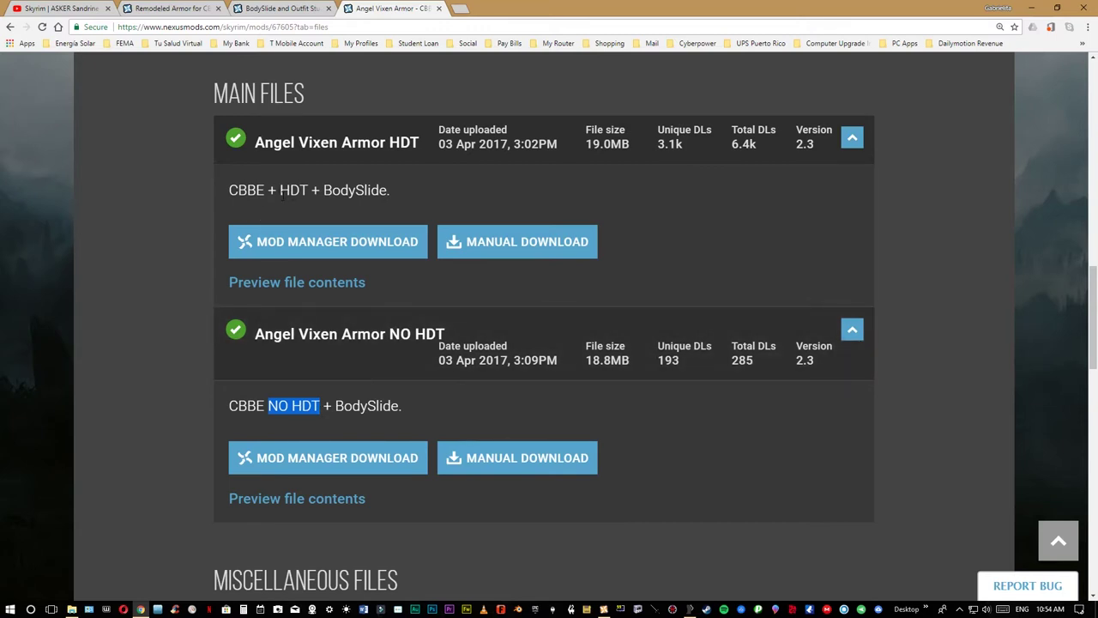
{"action": "left_click_drag", "start_coordinate": [280, 190], "coordinate": [391, 190]}
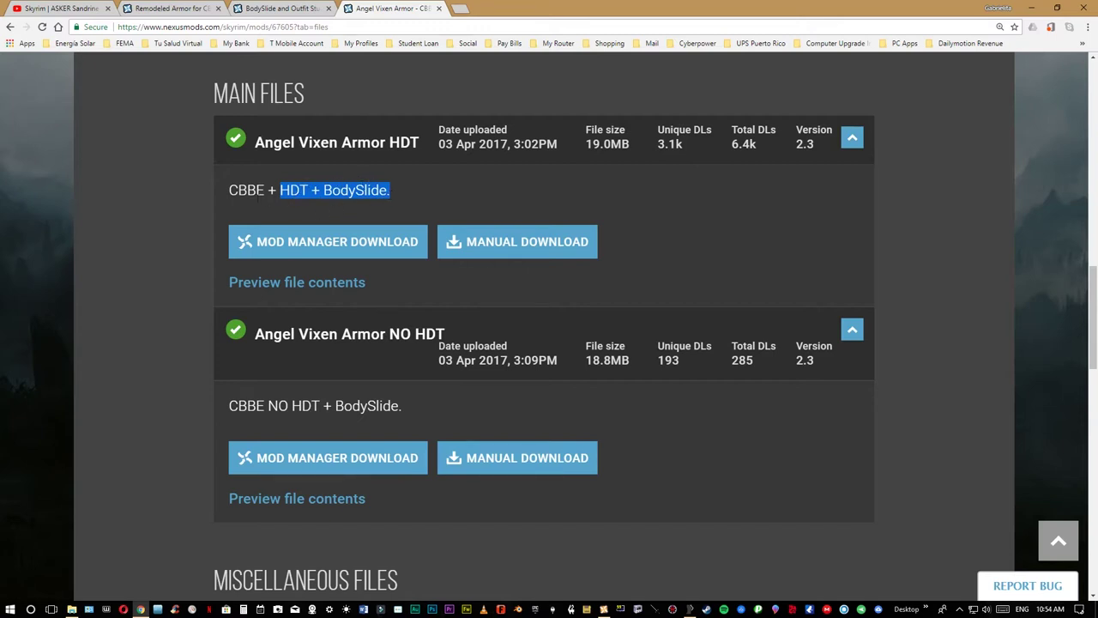
{"action": "left_click", "coordinate": [314, 190]}
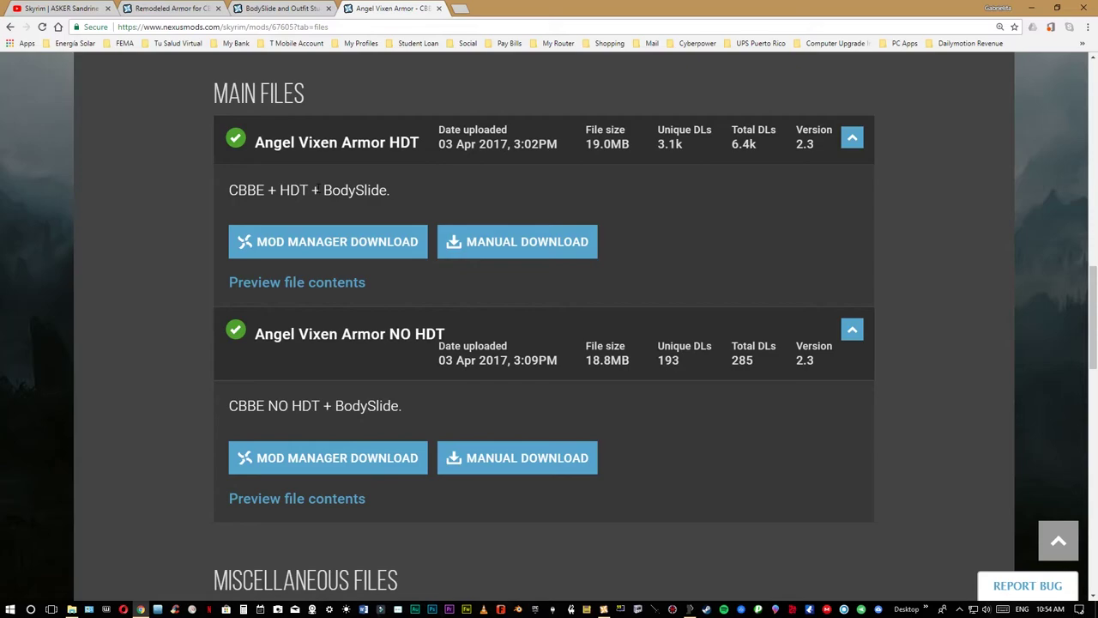
{"action": "scroll", "coordinate": [371, 198], "scroll_direction": "down", "scroll_amount": 3}
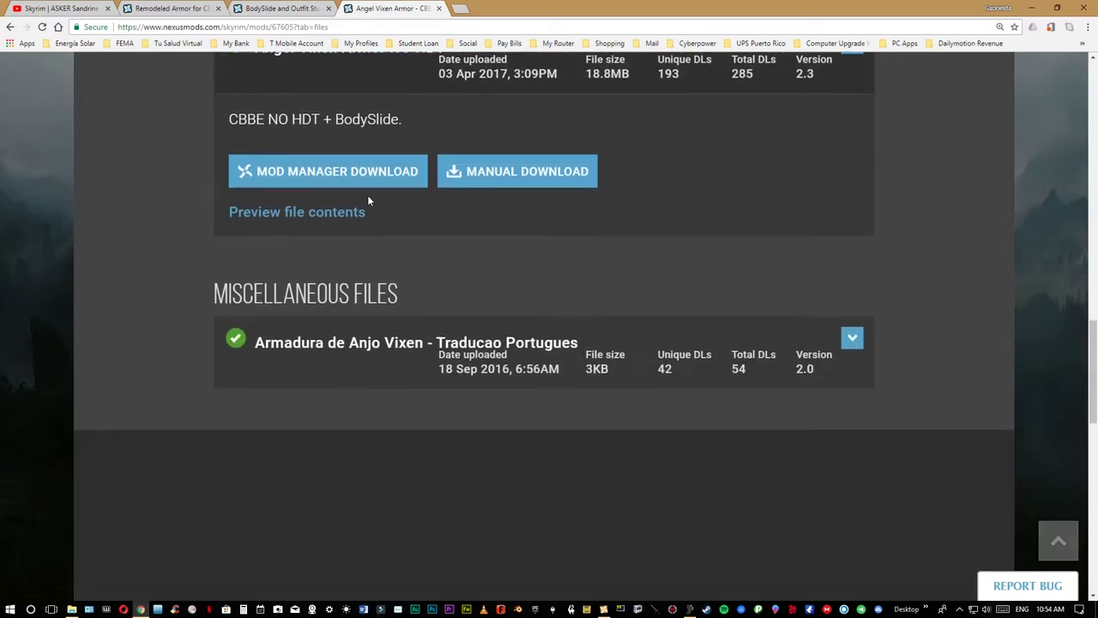
{"action": "scroll", "coordinate": [367, 195], "scroll_direction": "up", "scroll_amount": 7}
{"action": "scroll", "coordinate": [364, 189], "scroll_direction": "up", "scroll_amount": 8}
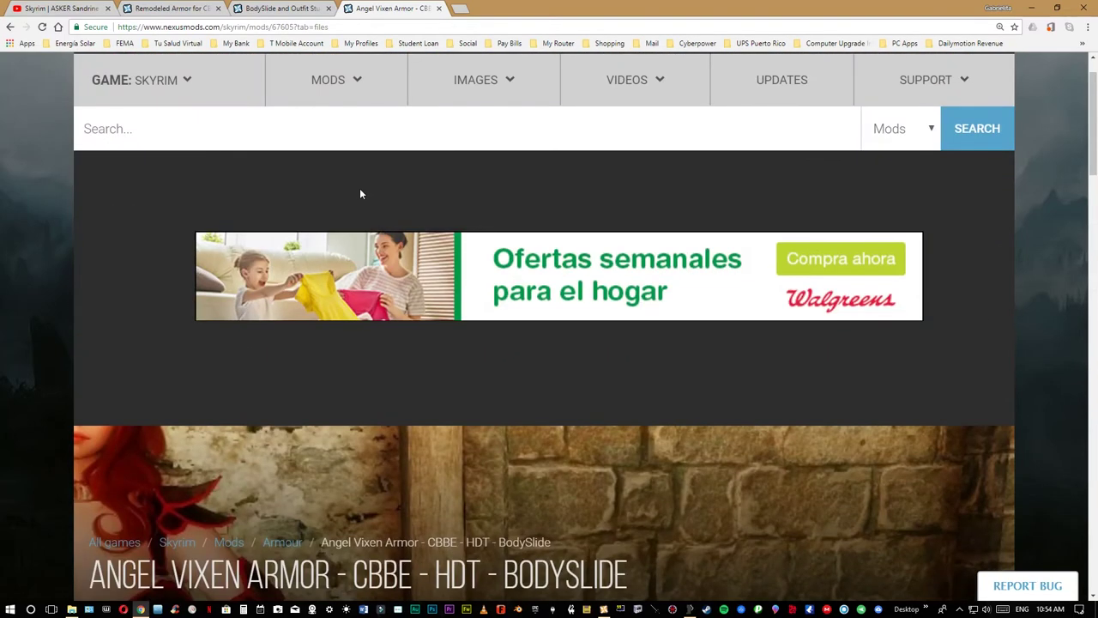
- Close the Angel Vixen Armor and BodySlide pages and review the Nexus requirements of the Remodeled Armor mod
{"action": "left_click", "coordinate": [438, 9]}
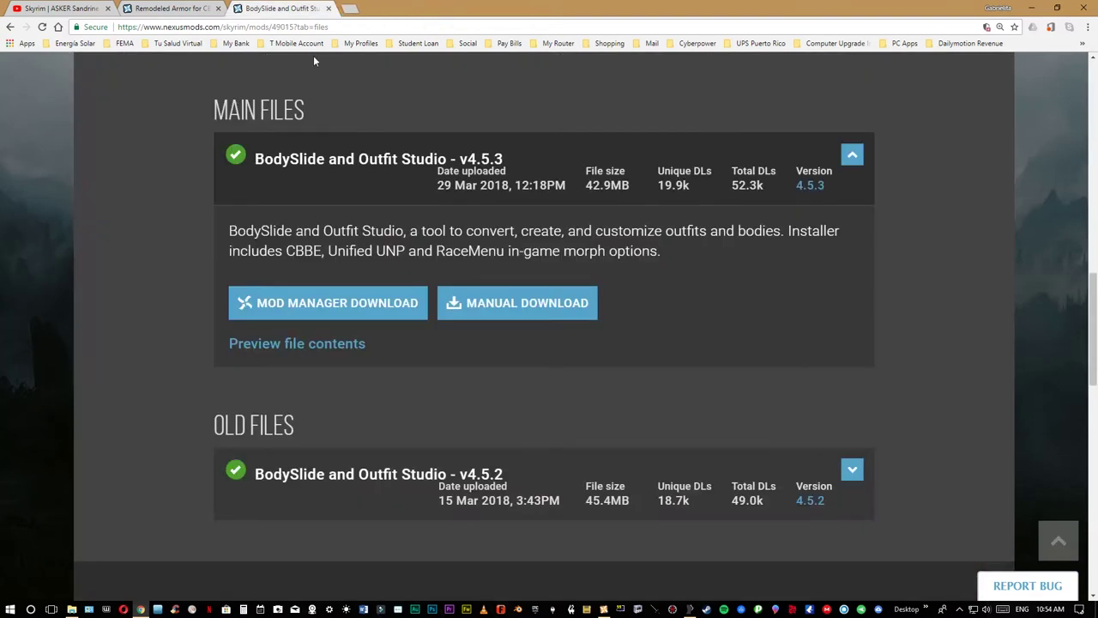
{"action": "left_click", "coordinate": [330, 8]}
{"action": "scroll", "coordinate": [194, 309], "scroll_direction": "down", "scroll_amount": 1}
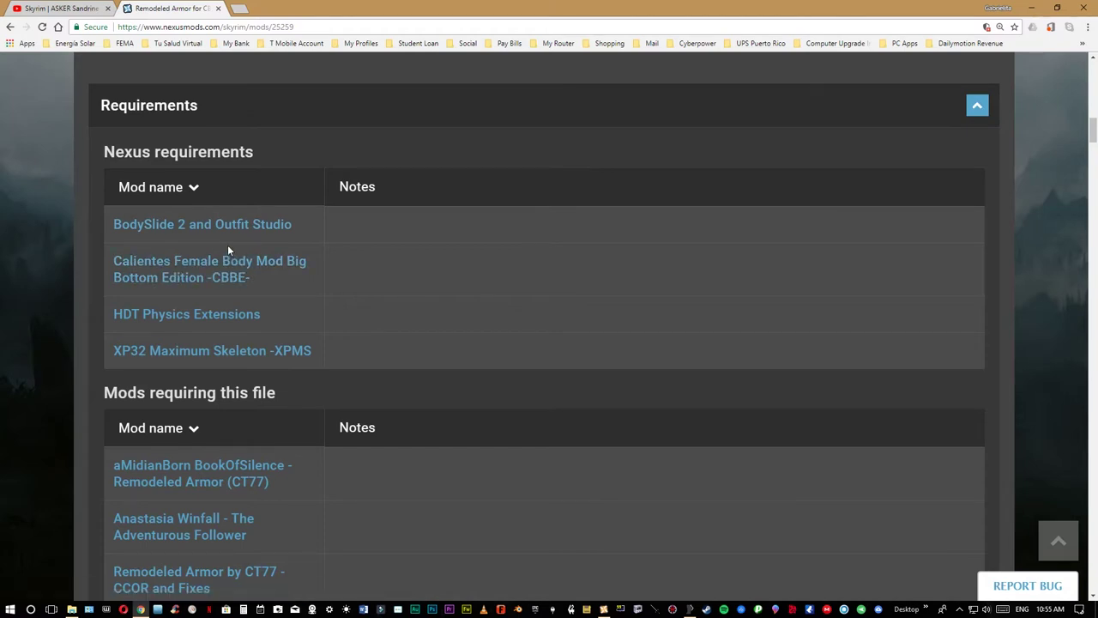
{"action": "scroll", "coordinate": [228, 249], "scroll_direction": "down", "scroll_amount": 1}
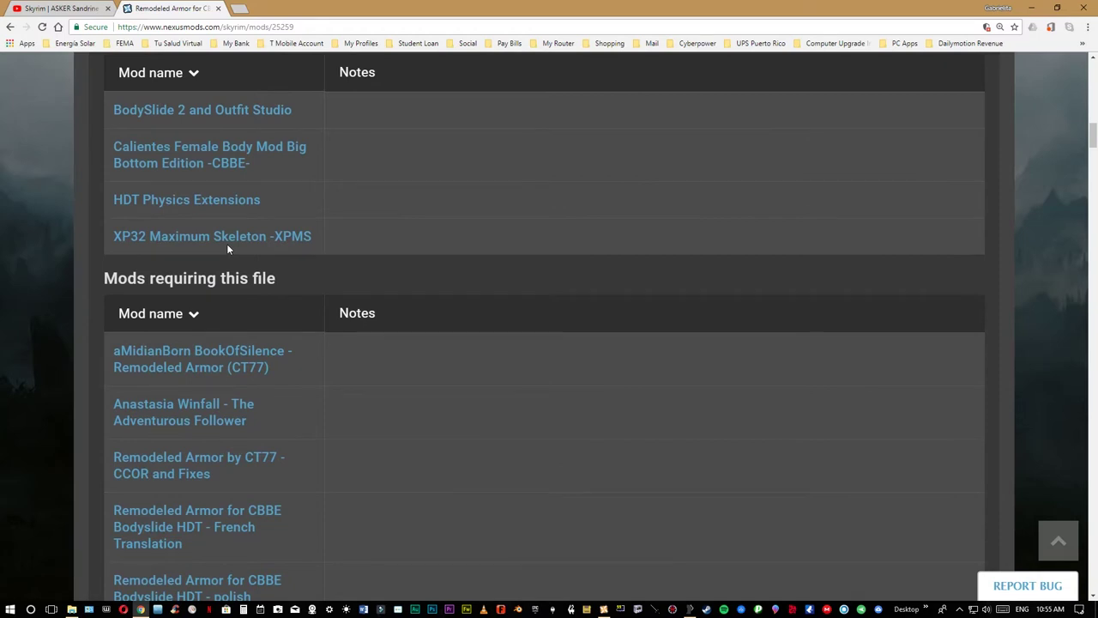
{"action": "scroll", "coordinate": [226, 244], "scroll_direction": "down", "scroll_amount": 1}
{"action": "scroll", "coordinate": [227, 246], "scroll_direction": "up", "scroll_amount": 3}
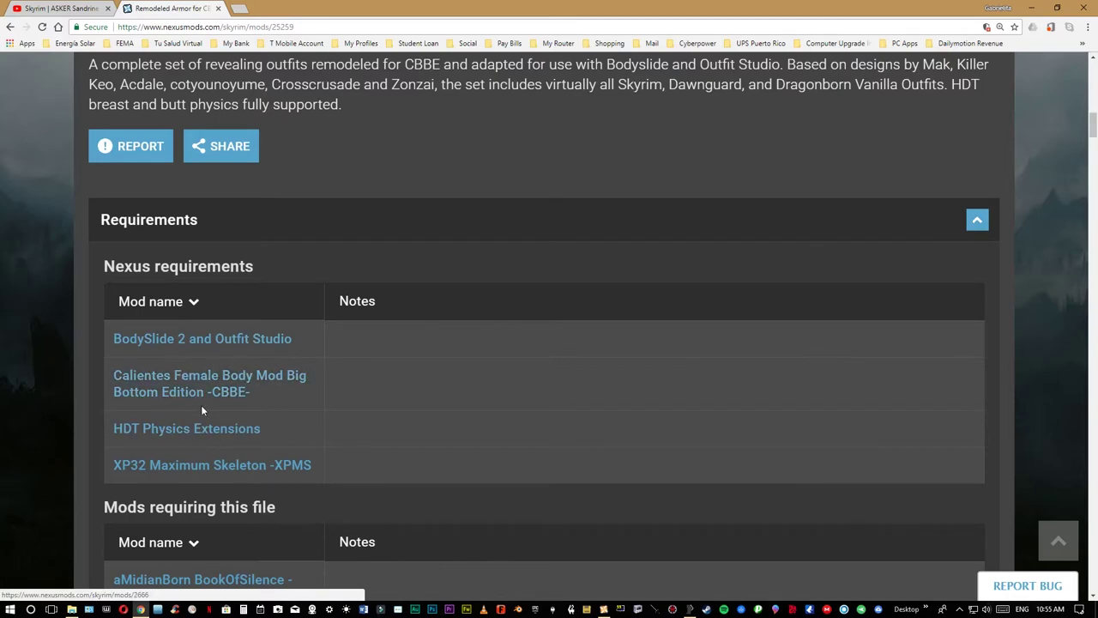
{"action": "scroll", "coordinate": [203, 410], "scroll_direction": "up", "scroll_amount": 6}
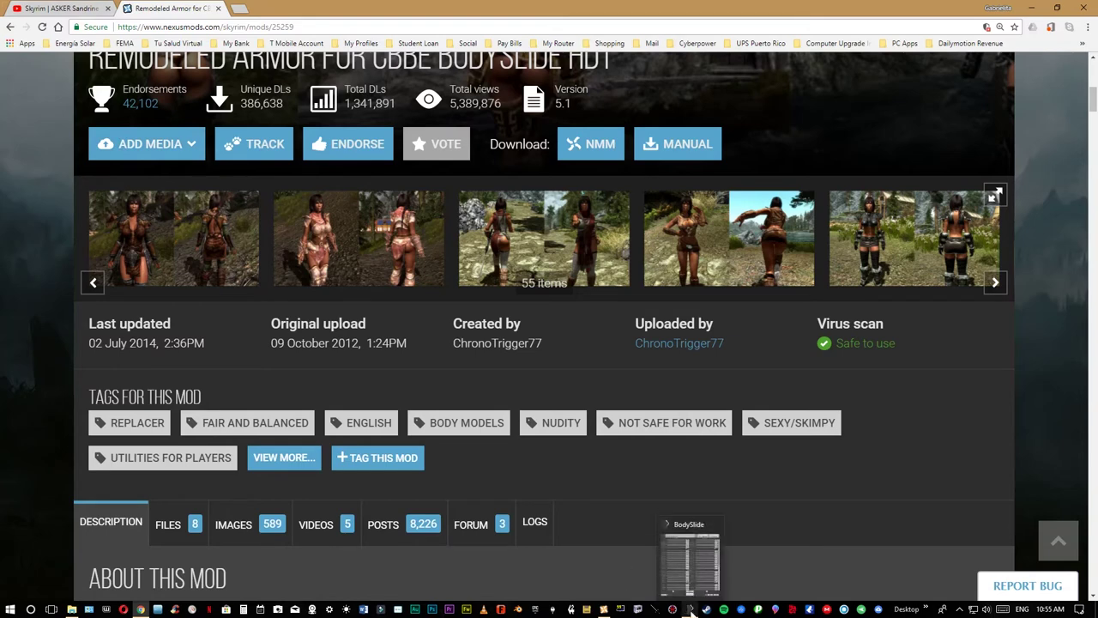
- Bring up BodySlide and Nexus Mod Manager side by side and select the installed Armor Depravity Chsbhc V3 mod
{"action": "left_click", "coordinate": [691, 609]}
{"action": "left_click", "coordinate": [605, 609]}
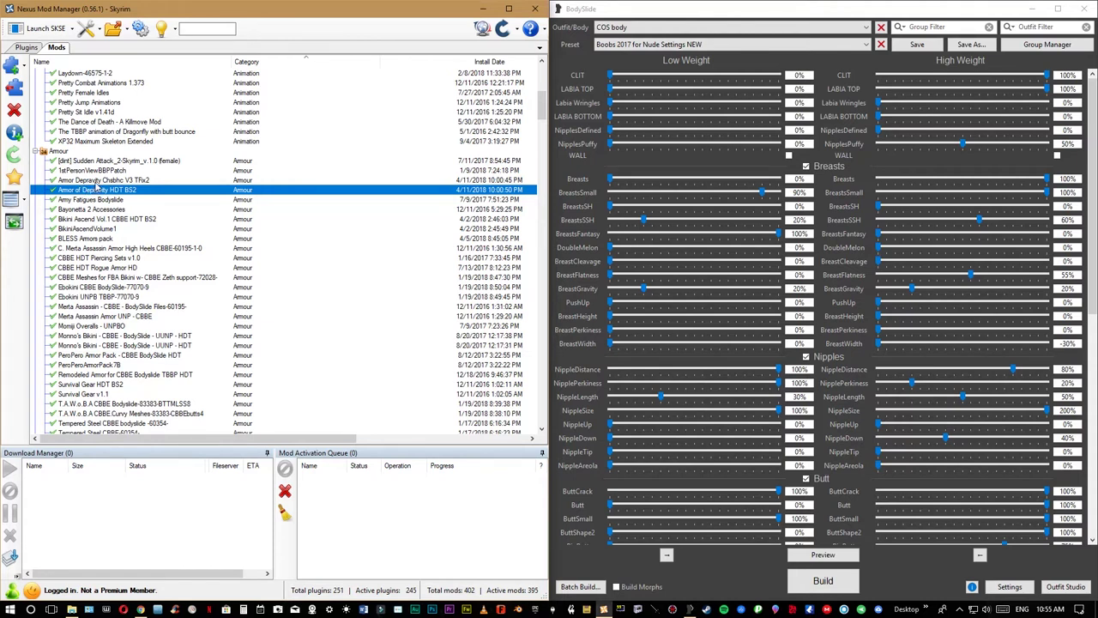
{"action": "left_click", "coordinate": [96, 180]}
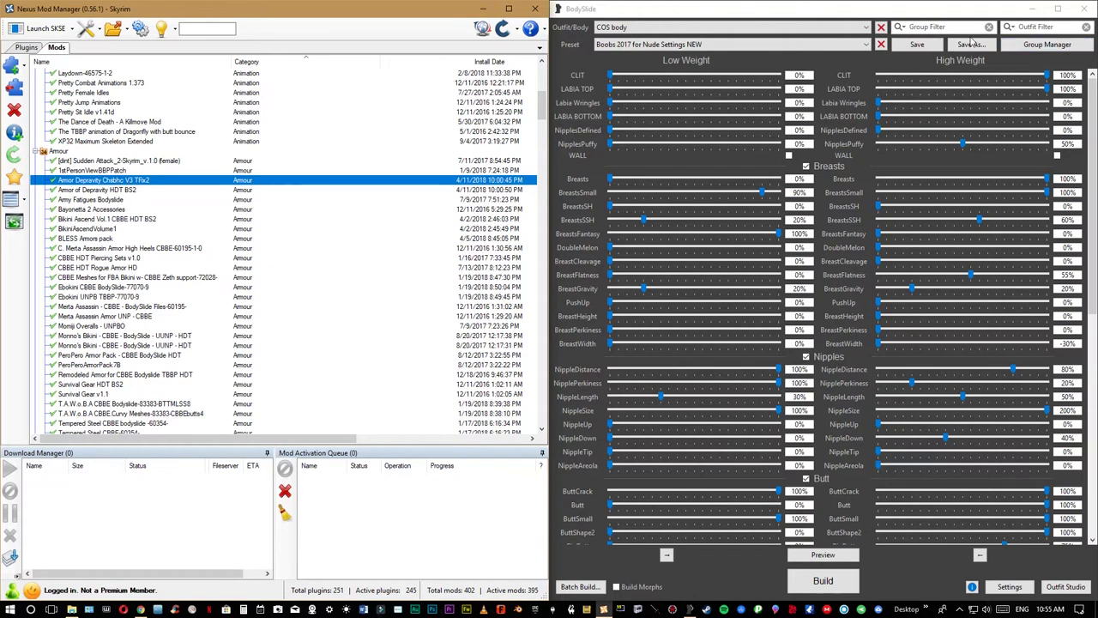
- Switch the BodySlide preset to Boobs & But Test 2017
{"action": "left_click", "coordinate": [995, 40]}
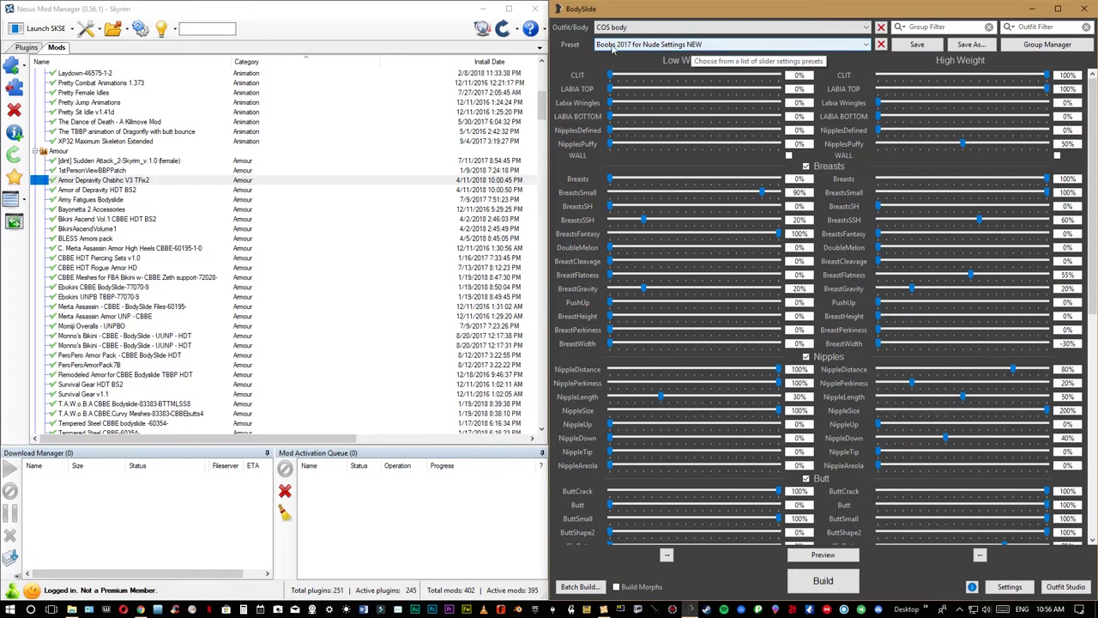
{"action": "left_click", "coordinate": [661, 48]}
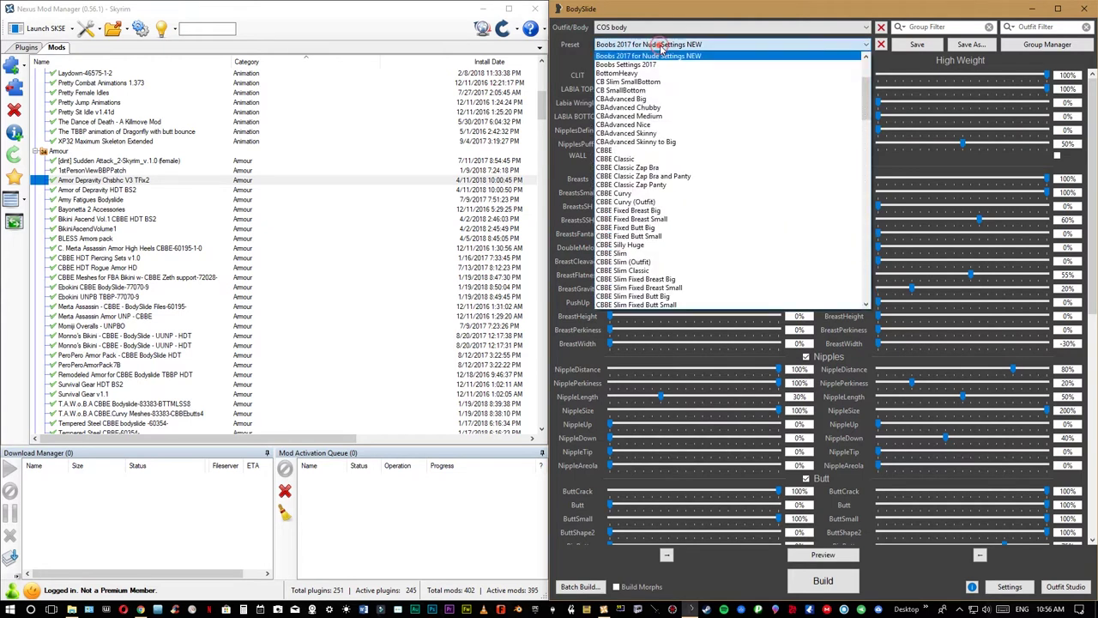
{"action": "scroll", "coordinate": [664, 63], "scroll_direction": "up", "scroll_amount": 1}
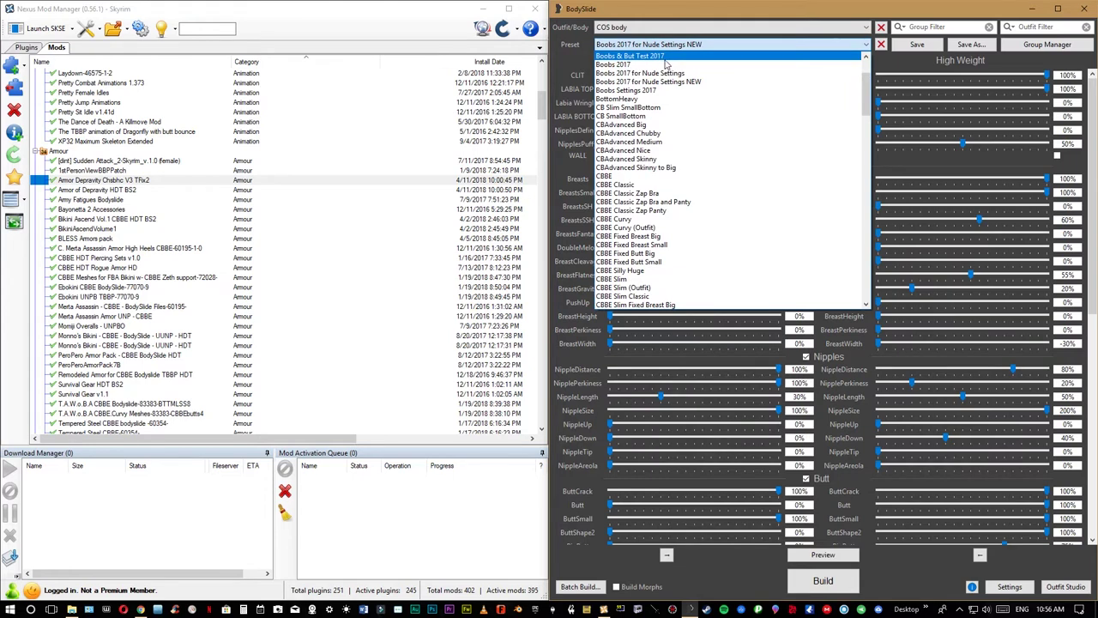
{"action": "scroll", "coordinate": [661, 67], "scroll_direction": "up", "scroll_amount": 1}
{"action": "left_click", "coordinate": [655, 82]}
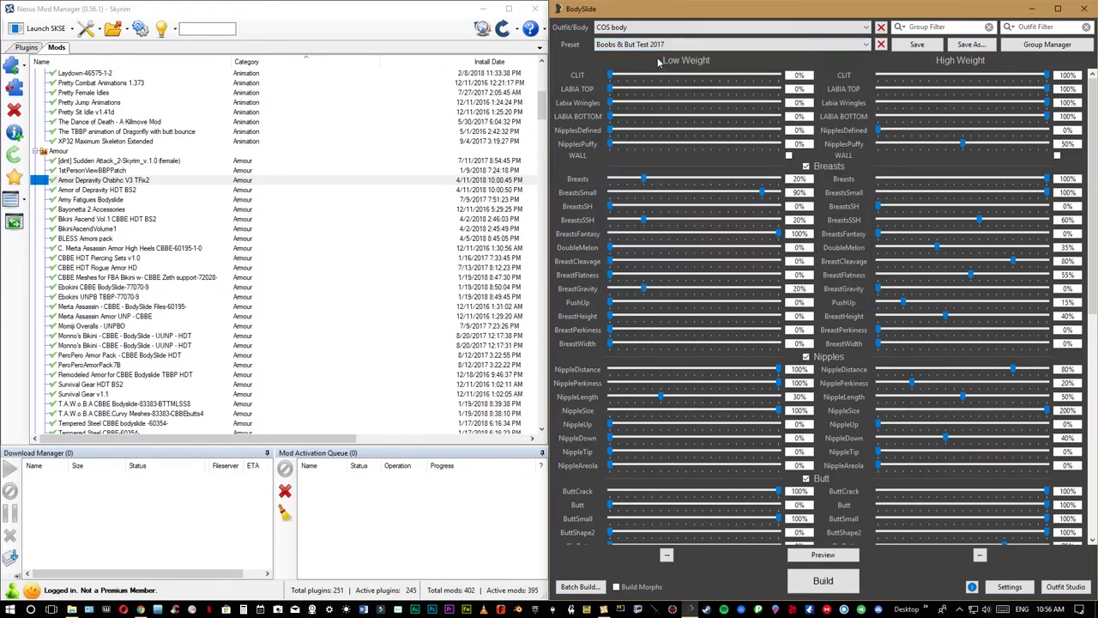
- Filter the BodySlide outfits by "depravity" and view the matching outfit entries
{"action": "left_click", "coordinate": [1032, 28]}
{"action": "type", "text": "depravity"}
{"action": "left_click", "coordinate": [638, 32]}
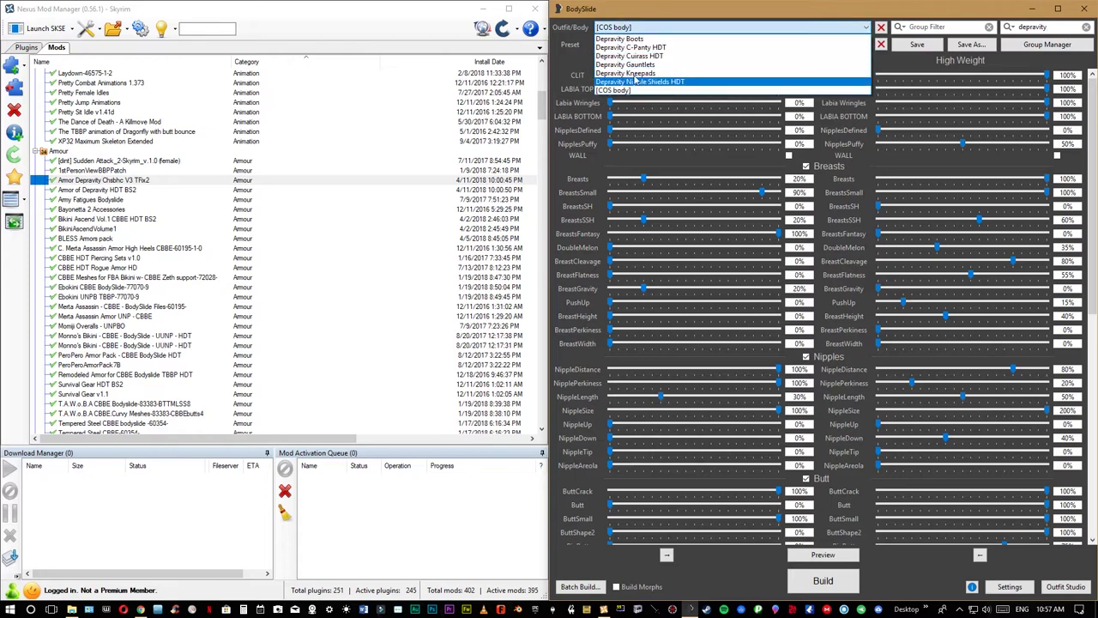
{"action": "left_click", "coordinate": [788, 24]}
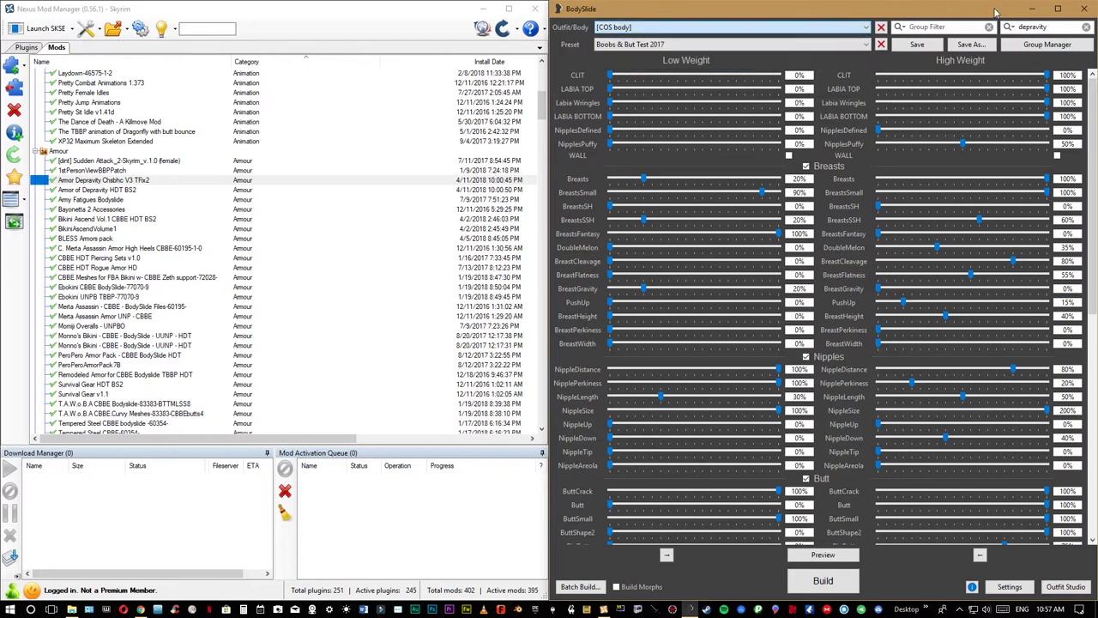
- Clear the outfit filter and look through the complete list of outfits and bodies
{"action": "left_click", "coordinate": [1086, 27]}
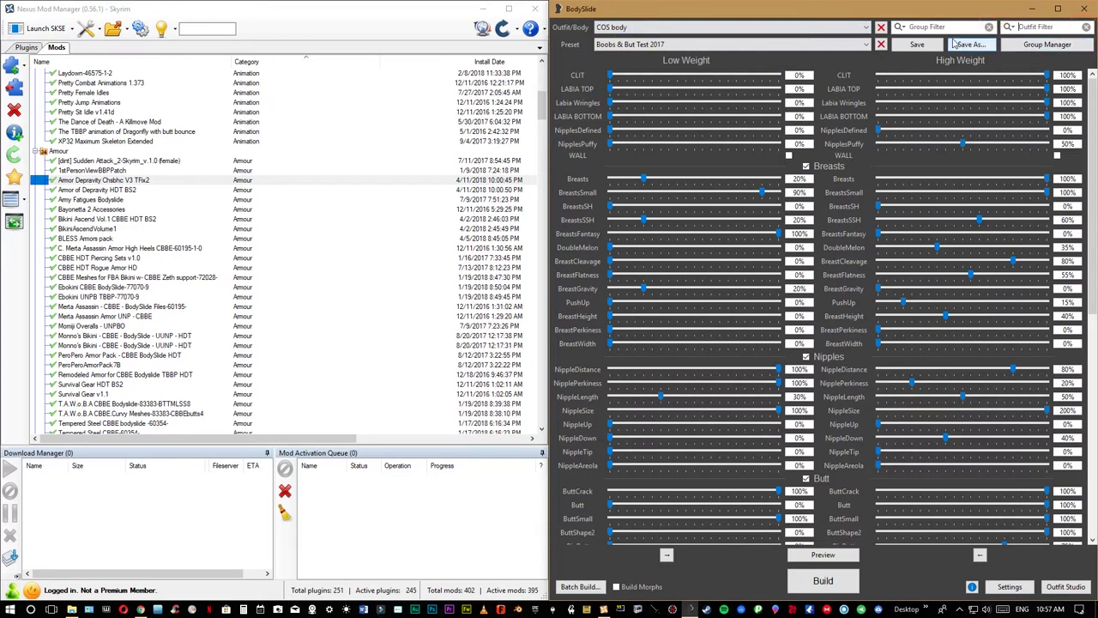
{"action": "left_click", "coordinate": [867, 26]}
{"action": "left_click_drag", "start_coordinate": [865, 76], "coordinate": [855, 210]}
{"action": "left_click_drag", "start_coordinate": [864, 219], "coordinate": [858, 38]}
- Filter the outfits by "depravity" again and point out both Depravity mods in Nexus Mod Manager, leaving Armor Depravity Chsbhc V3 selected
{"action": "left_click", "coordinate": [1046, 27]}
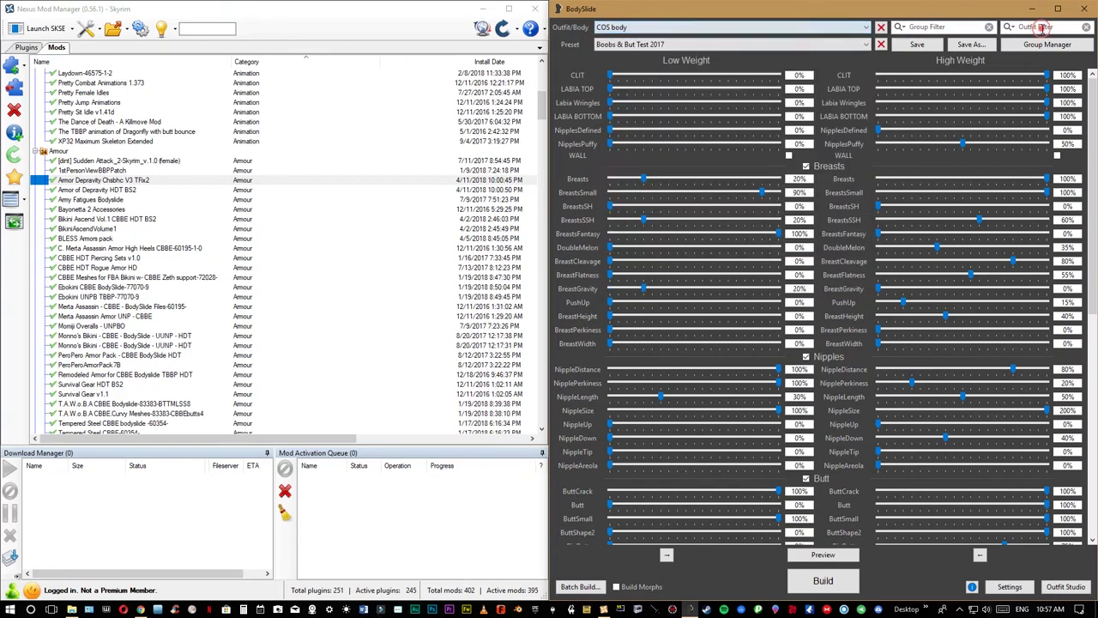
{"action": "left_click", "coordinate": [1046, 27]}
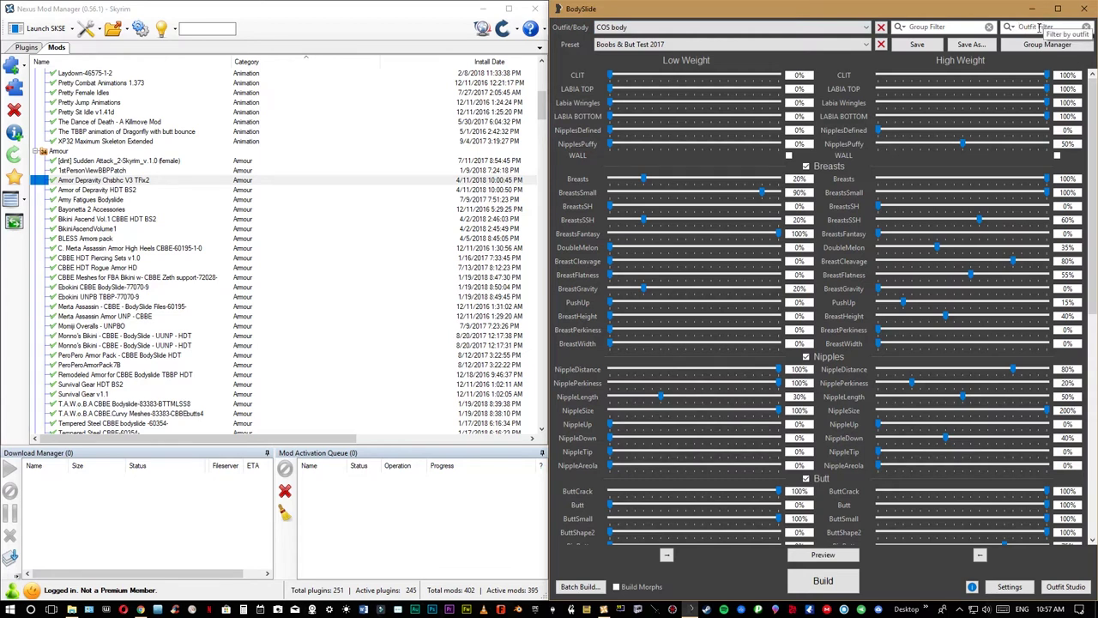
{"action": "type", "text": "depravity"}
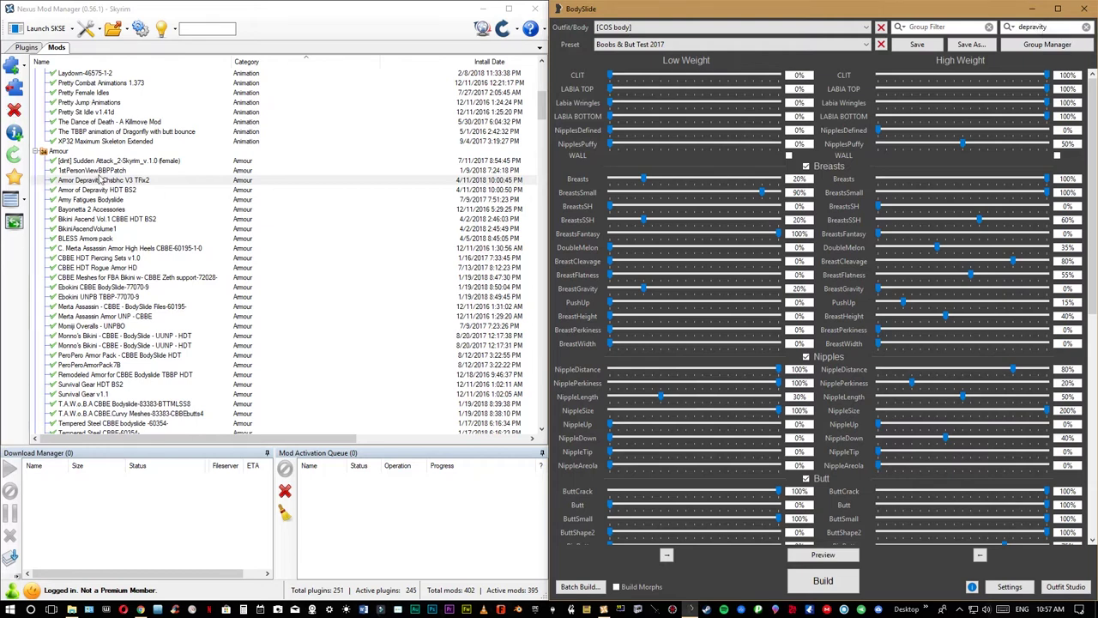
{"action": "left_click", "coordinate": [92, 189]}
{"action": "left_click", "coordinate": [89, 181]}
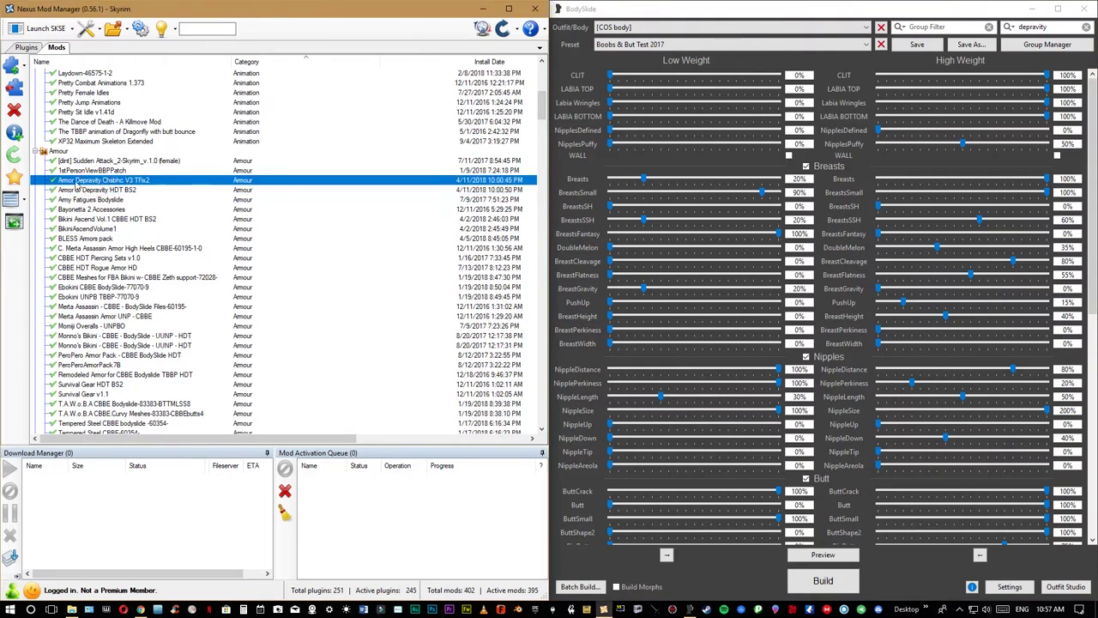
- Look over the filtered Depravity outfit entries and enable building morphs for the outfits
{"action": "left_click", "coordinate": [626, 28]}
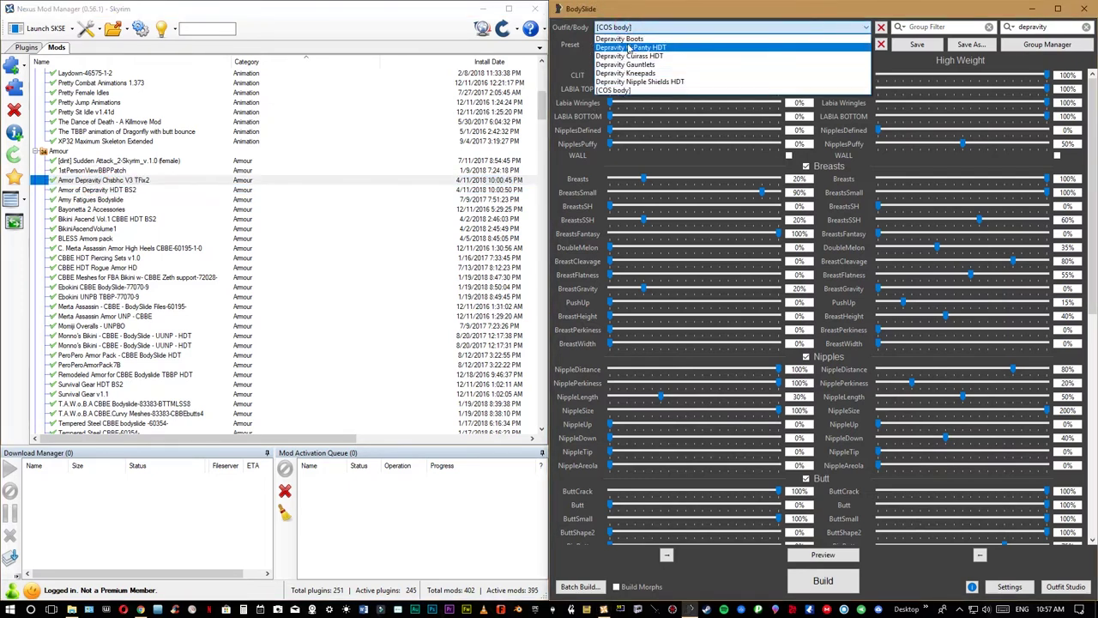
{"action": "left_click", "coordinate": [664, 14]}
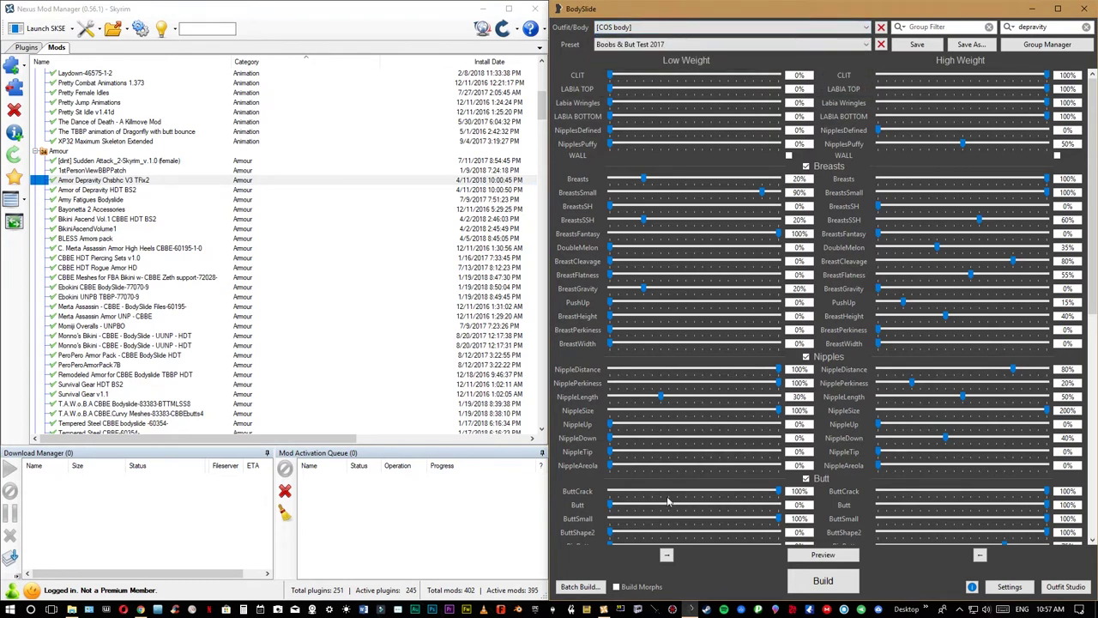
{"action": "left_click", "coordinate": [625, 590]}
{"action": "left_click", "coordinate": [800, 465]}
{"action": "left_click", "coordinate": [904, 299]}
- Review the Depravity outfit entries again and the slider sets offered for batch building, leaving without building them
{"action": "left_click", "coordinate": [665, 27]}
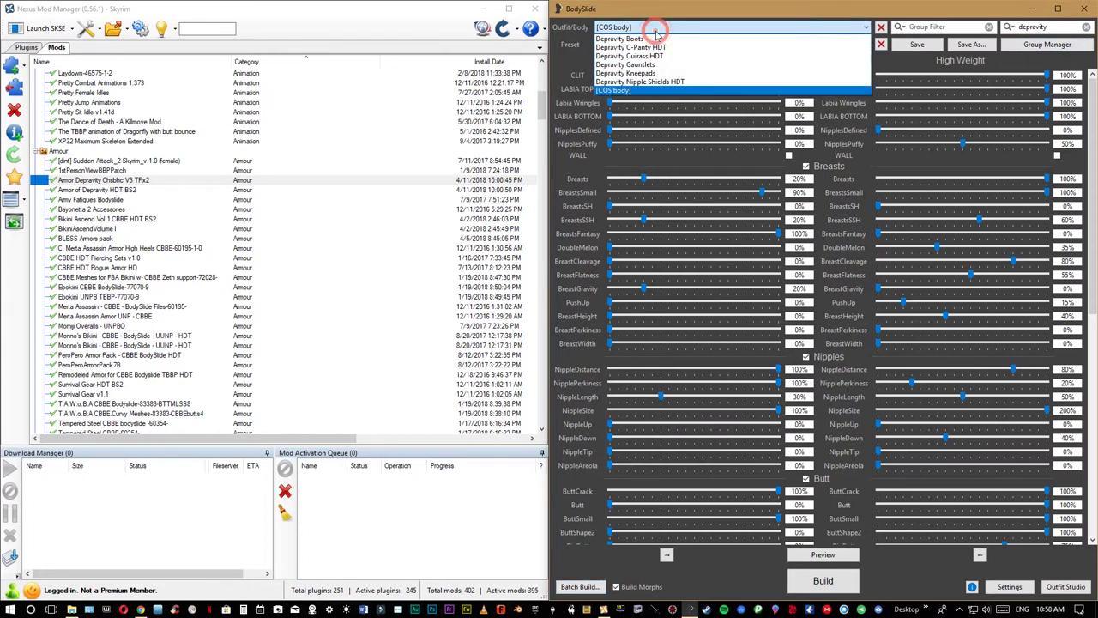
{"action": "left_click", "coordinate": [648, 13]}
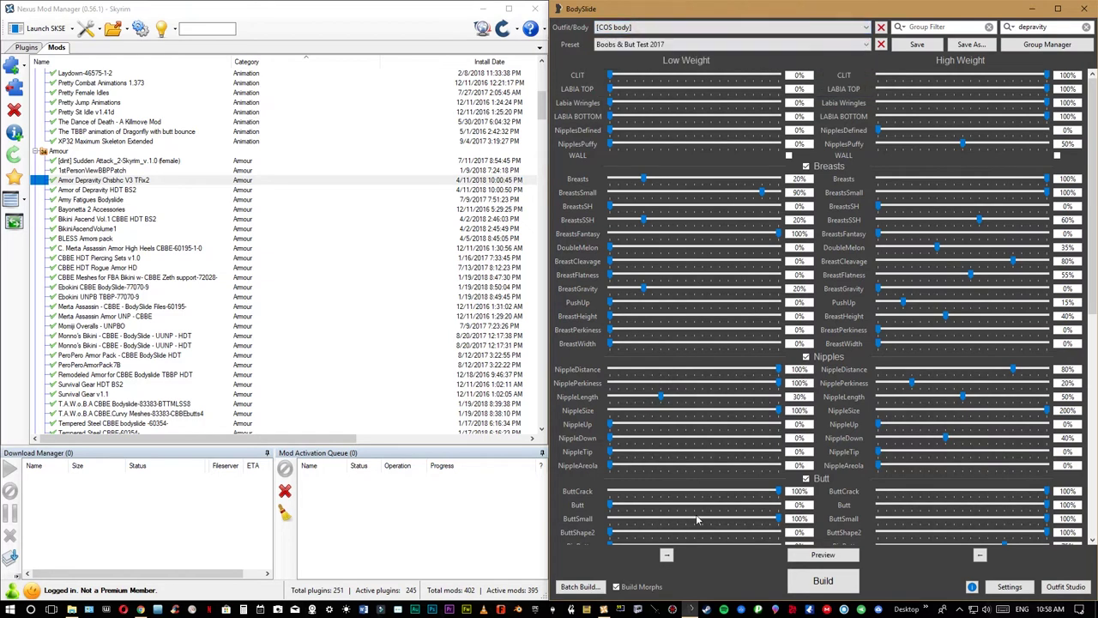
{"action": "left_click", "coordinate": [577, 587]}
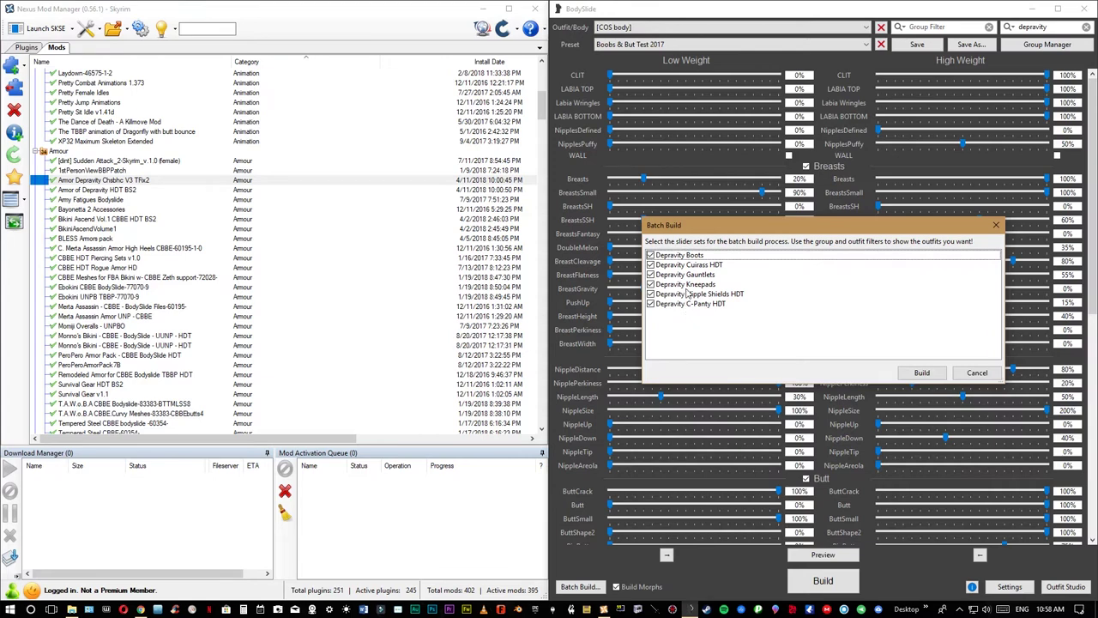
{"action": "left_click", "coordinate": [976, 373]}
- Load the Depravity Boots and Depravity C-Panty HDT outfits in turn to view their sliders, leaving Depravity Boots selected
{"action": "left_click", "coordinate": [632, 29]}
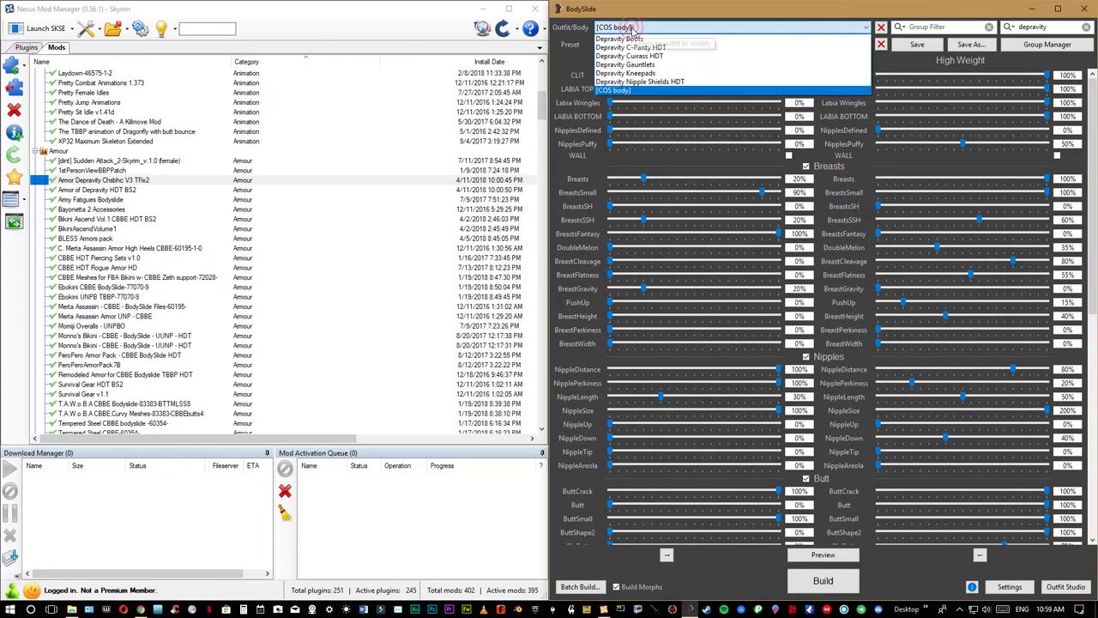
{"action": "left_click", "coordinate": [631, 47]}
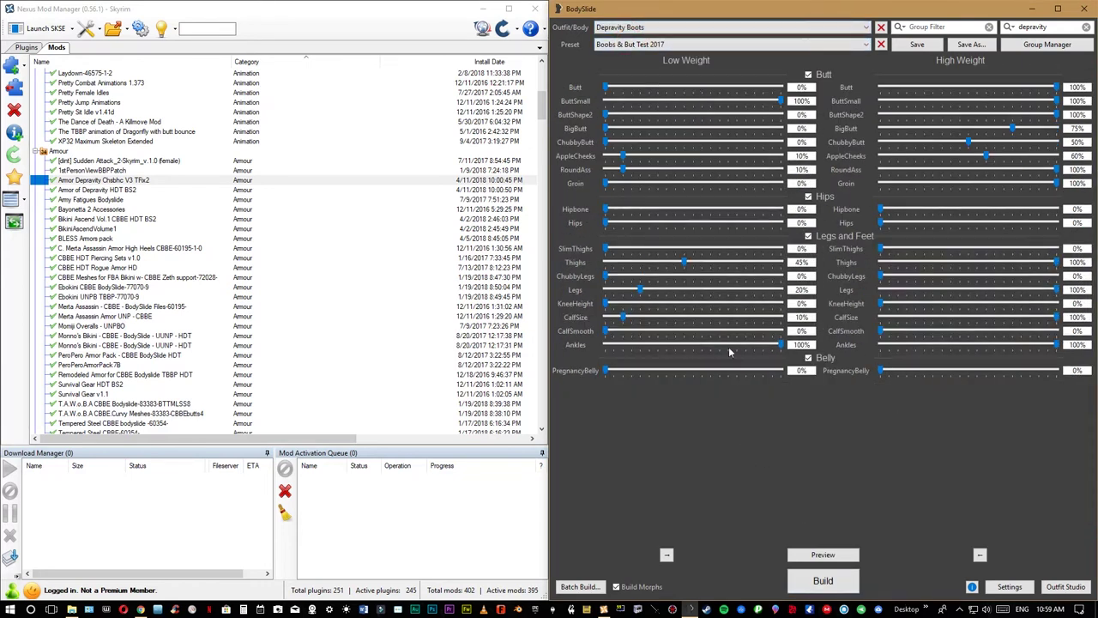
{"action": "left_click", "coordinate": [626, 31]}
{"action": "left_click", "coordinate": [633, 48]}
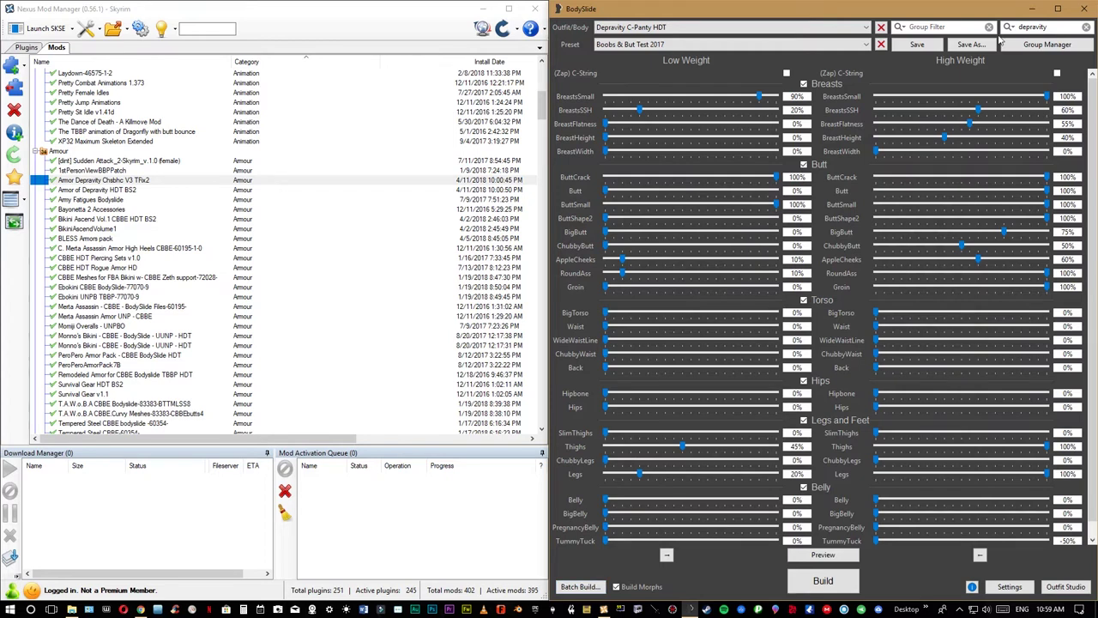
{"action": "left_click", "coordinate": [645, 27]}
{"action": "left_click", "coordinate": [627, 39]}
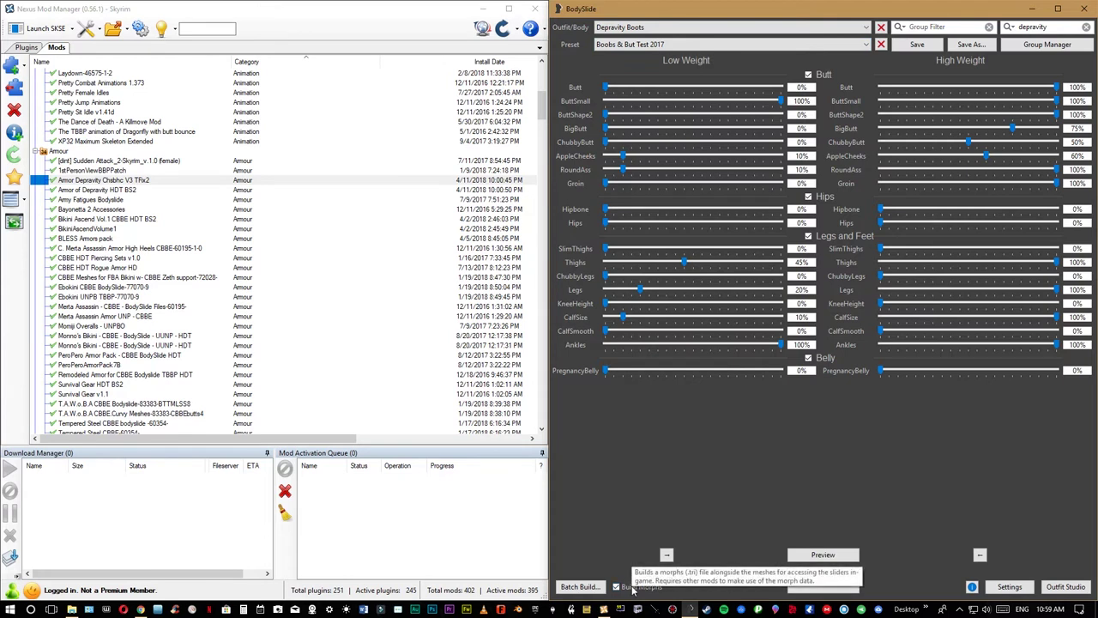
- Batch build all the listed Depravity slider sets and dismiss the completion notice
{"action": "left_click", "coordinate": [580, 587]}
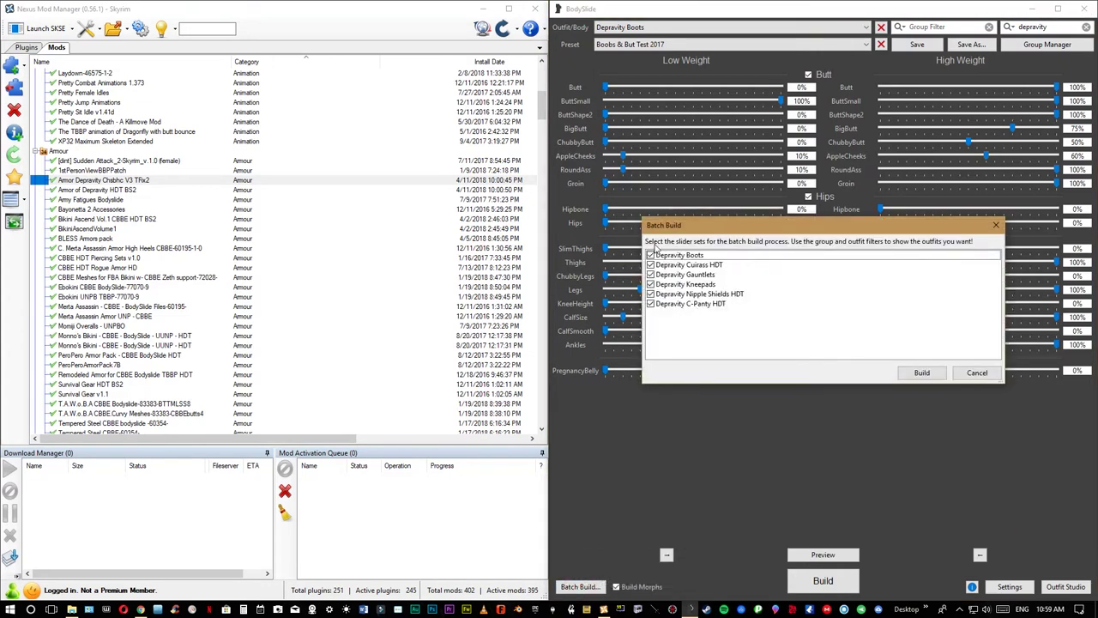
{"action": "left_click", "coordinate": [921, 372]}
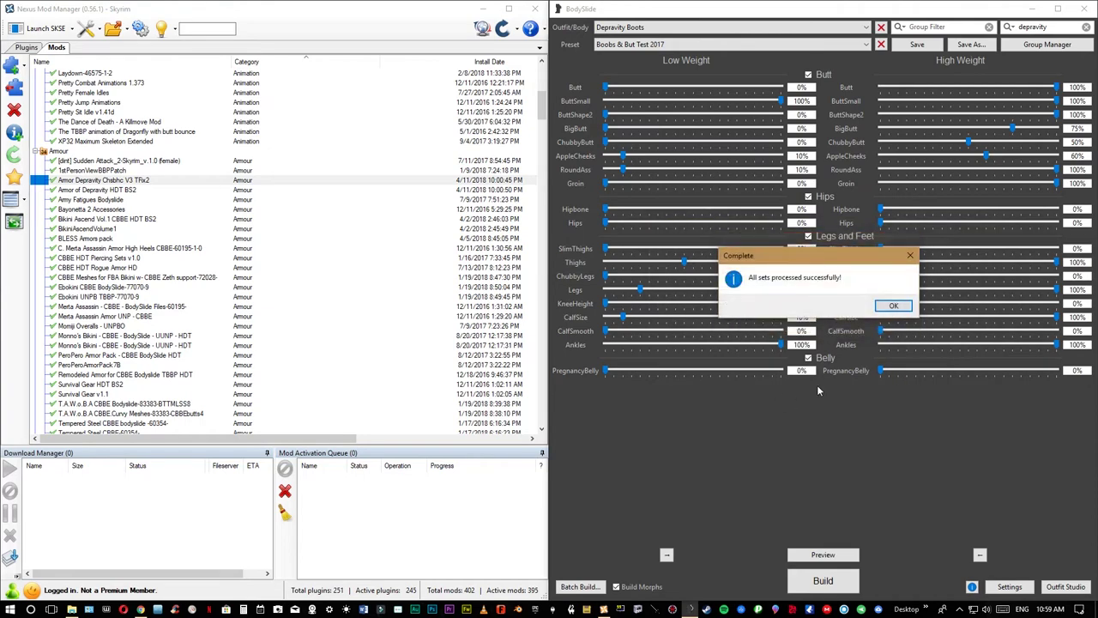
{"action": "left_click", "coordinate": [892, 306]}
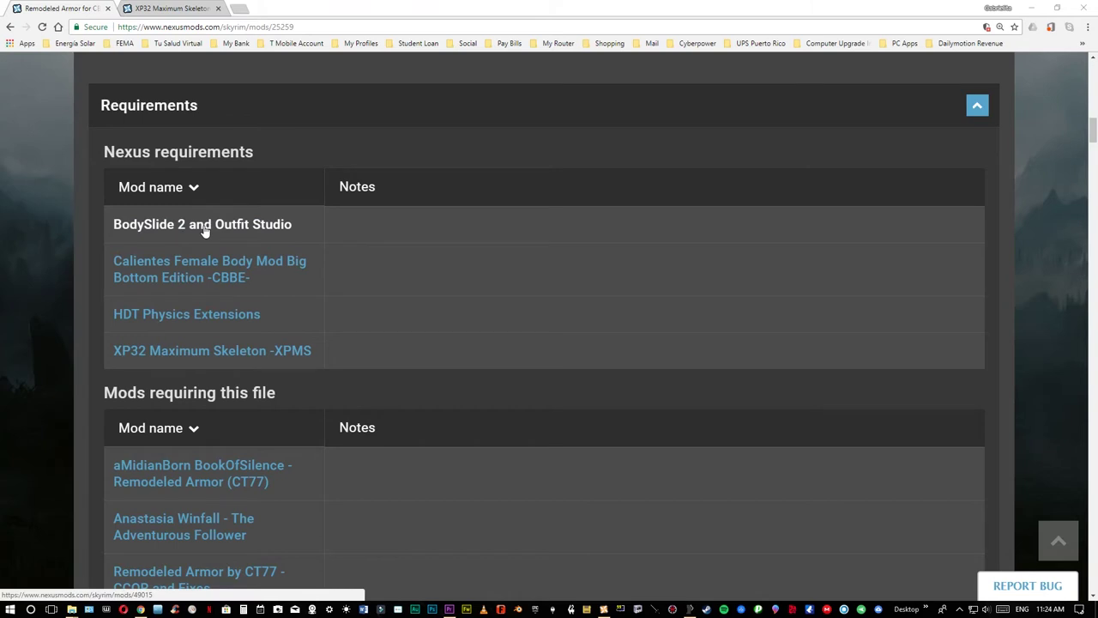
- In Chrome, open the BodySlide 2 and Outfit Studio requirement of the Remodeled Armor mod in a new tab and switch to it
{"action": "right_click", "coordinate": [253, 230]}
{"action": "left_click", "coordinate": [258, 230]}
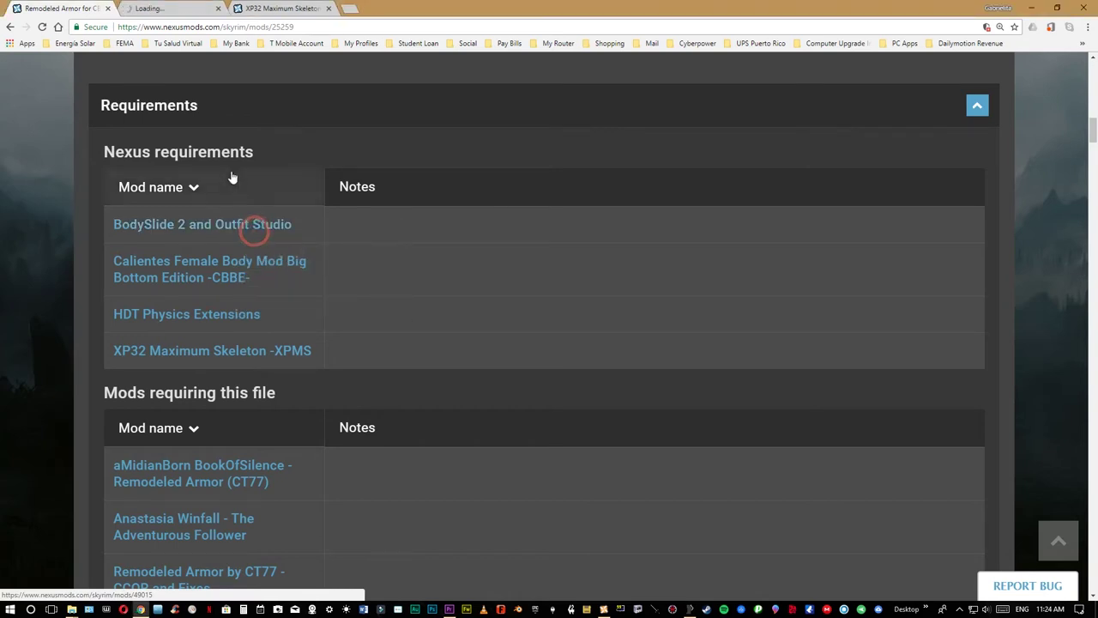
{"action": "left_click", "coordinate": [180, 10]}
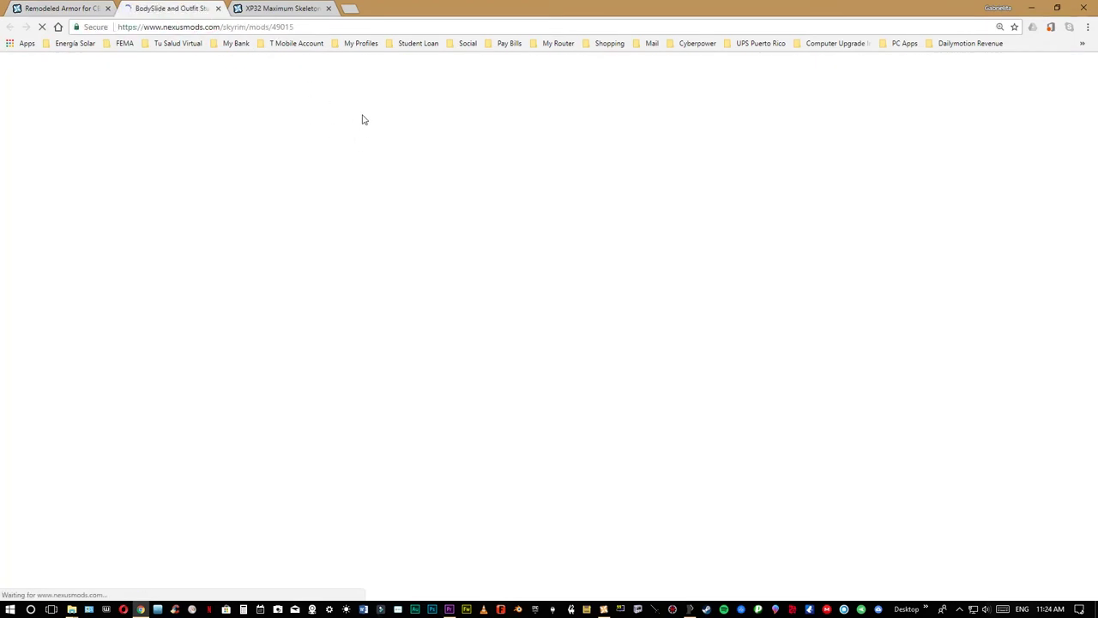
- Examine the BodySlide and Outfit Studio mod description, expanding its requirements to view the dependent mods and collapsing them again
{"action": "scroll", "coordinate": [408, 146], "scroll_direction": "down", "scroll_amount": 5}
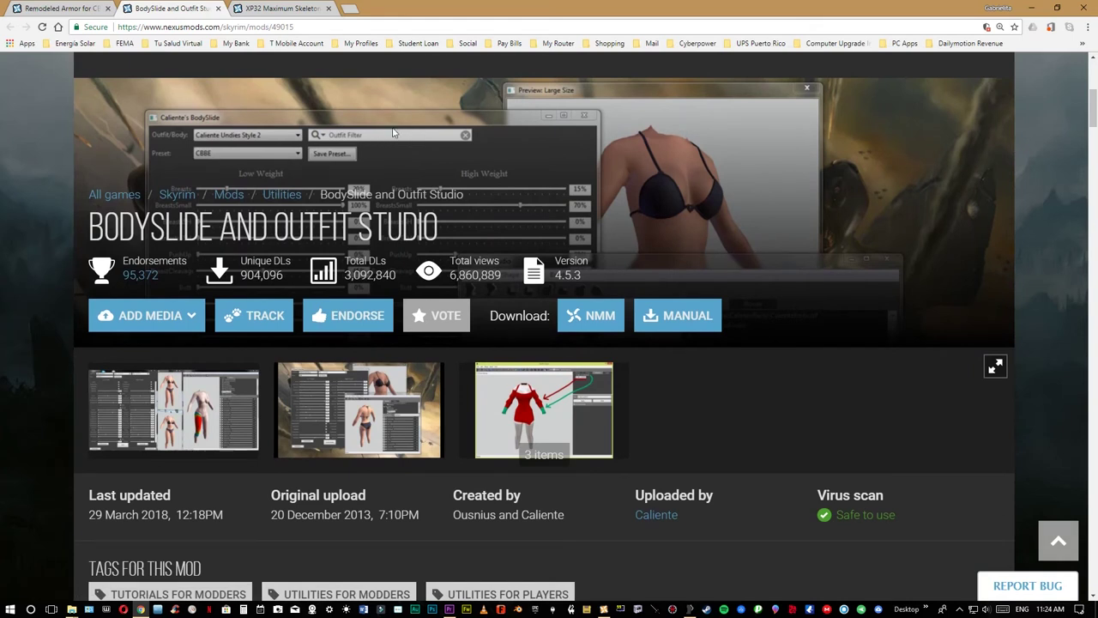
{"action": "scroll", "coordinate": [376, 177], "scroll_direction": "down", "scroll_amount": 4}
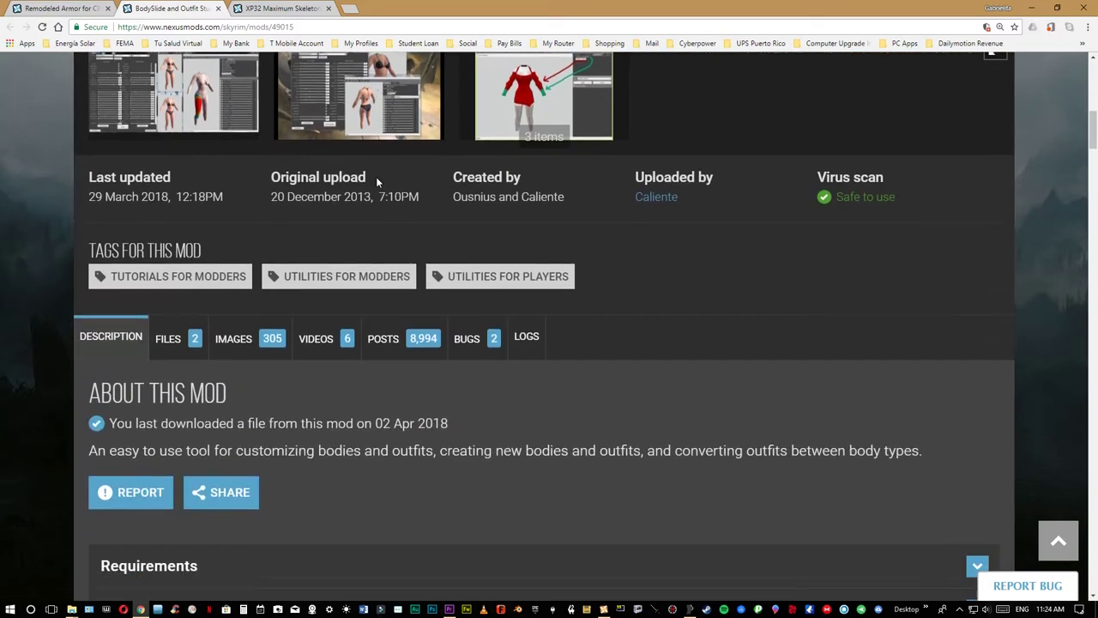
{"action": "scroll", "coordinate": [376, 176], "scroll_direction": "down", "scroll_amount": 1}
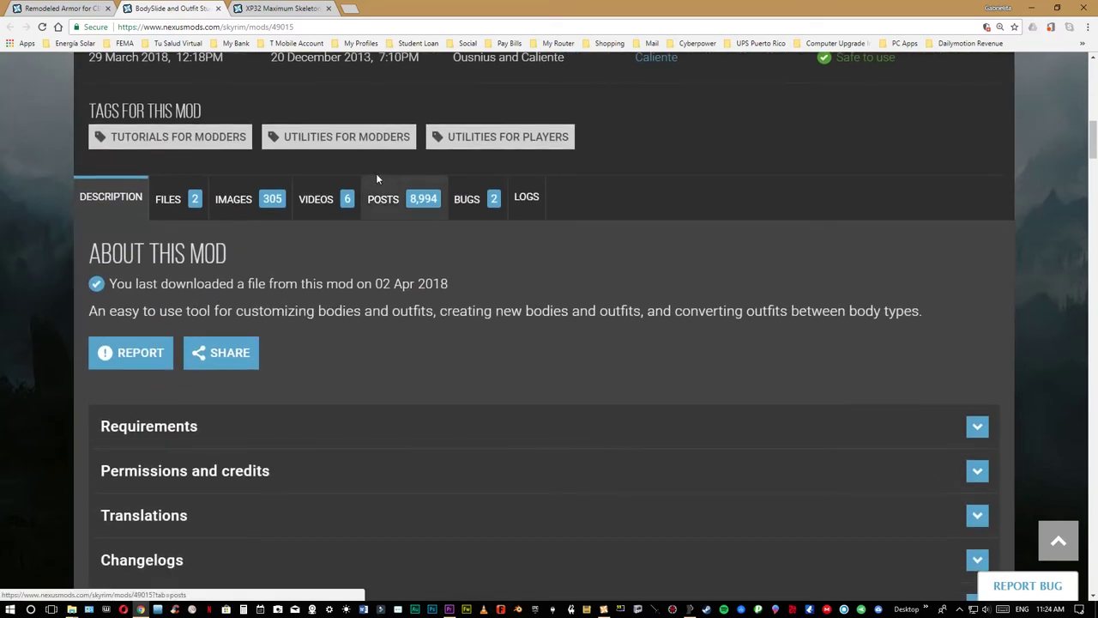
{"action": "left_click", "coordinate": [180, 421]}
{"action": "scroll", "coordinate": [180, 420], "scroll_direction": "down", "scroll_amount": 2}
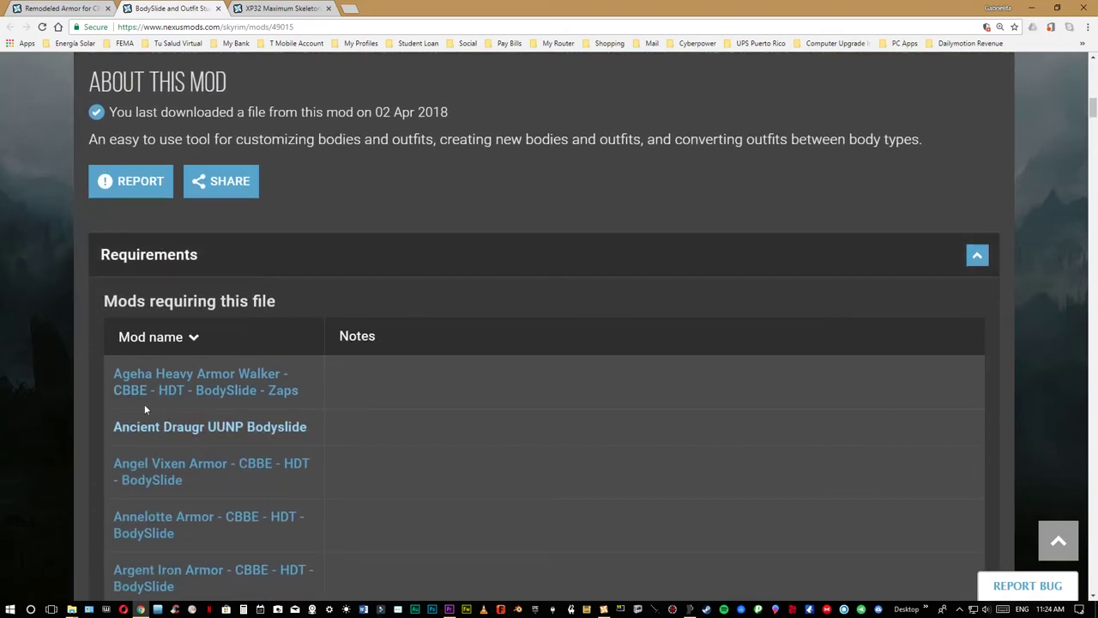
{"action": "left_click", "coordinate": [166, 258]}
{"action": "scroll", "coordinate": [167, 257], "scroll_direction": "up", "scroll_amount": 3}
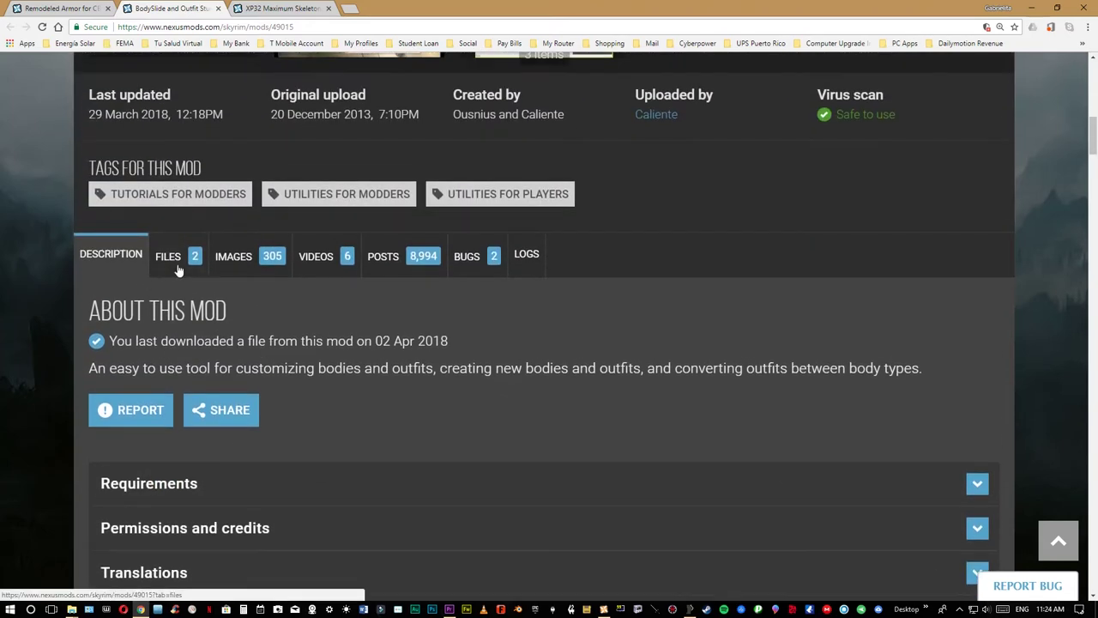
- Show the mod's downloadable files and examine the main file, BodySlide and Outfit Studio - v4.5.3
{"action": "left_click", "coordinate": [179, 264]}
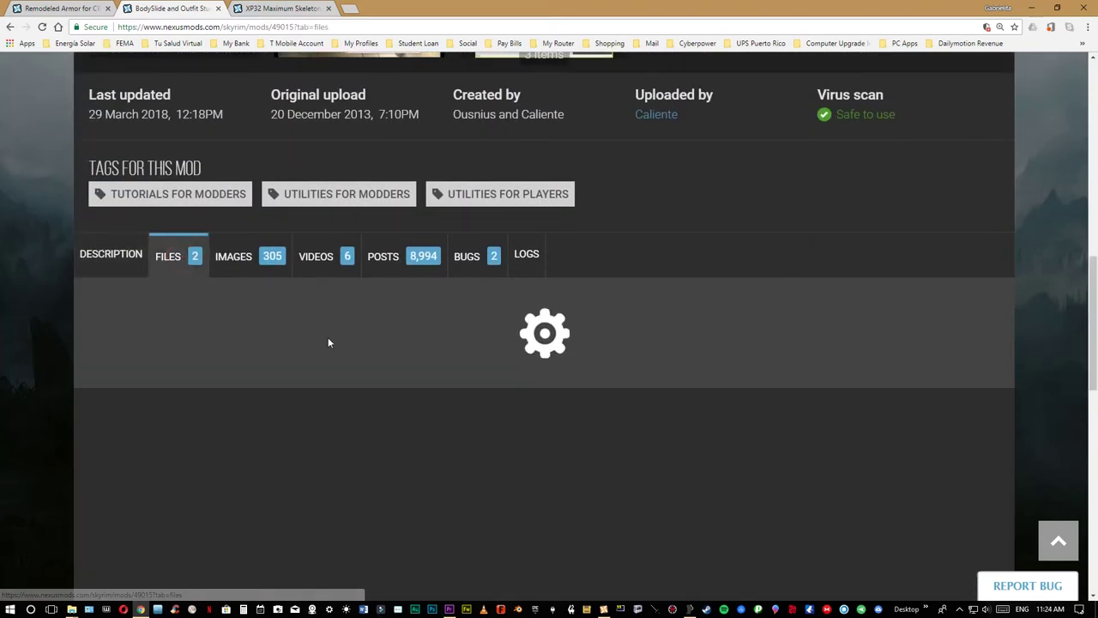
{"action": "scroll", "coordinate": [327, 343], "scroll_direction": "down", "scroll_amount": 2}
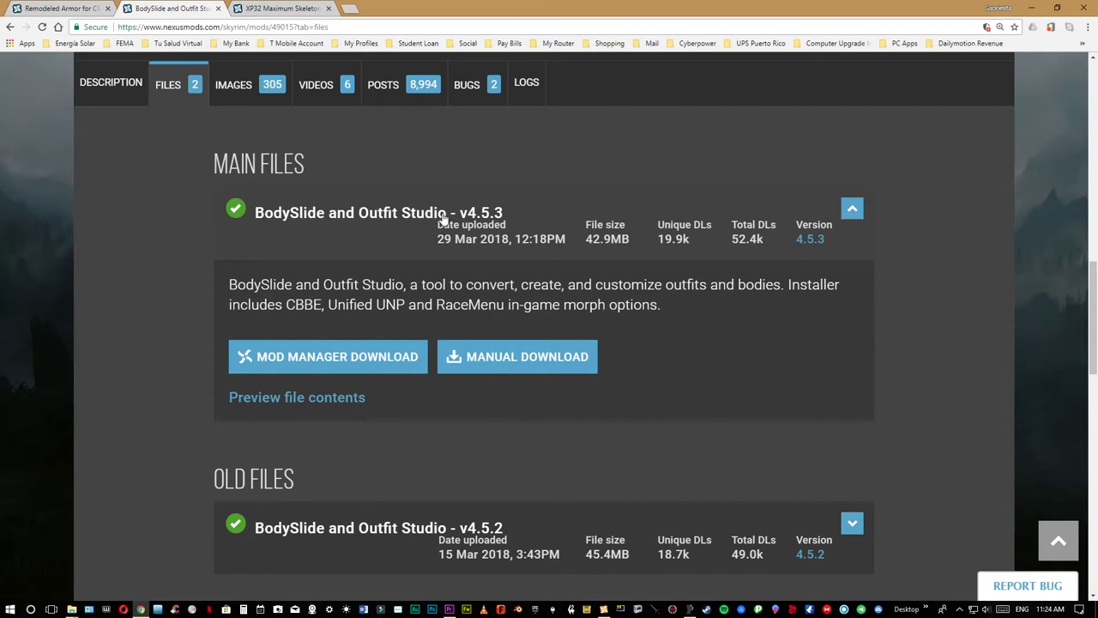
{"action": "scroll", "coordinate": [433, 210], "scroll_direction": "up", "scroll_amount": 1}
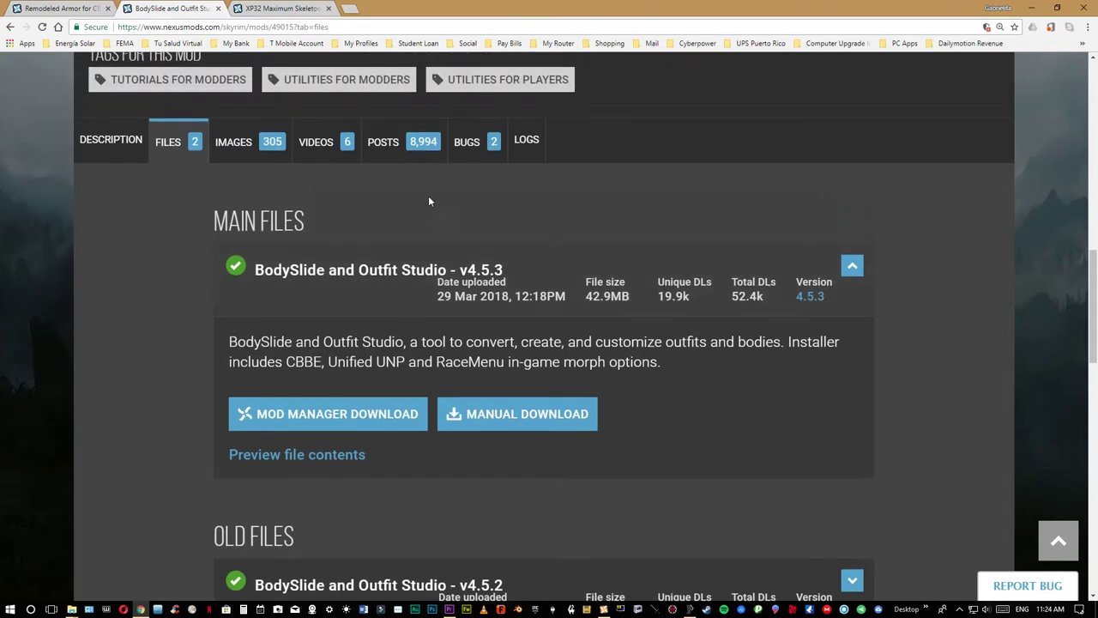
- Return to the Remodeled Armor page and open its Calientes Female Body Mod Big Bottom Edition -CBBE- requirement in a new tab
{"action": "left_click", "coordinate": [79, 11]}
{"action": "right_click", "coordinate": [197, 277]}
{"action": "left_click", "coordinate": [216, 280]}
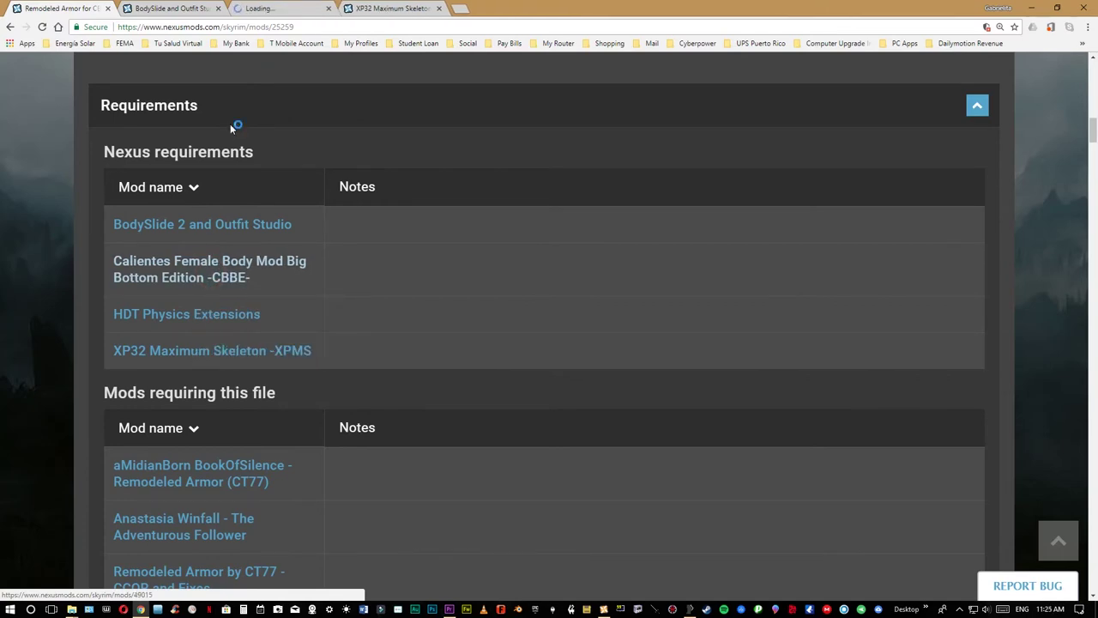
{"action": "left_click", "coordinate": [269, 10]}
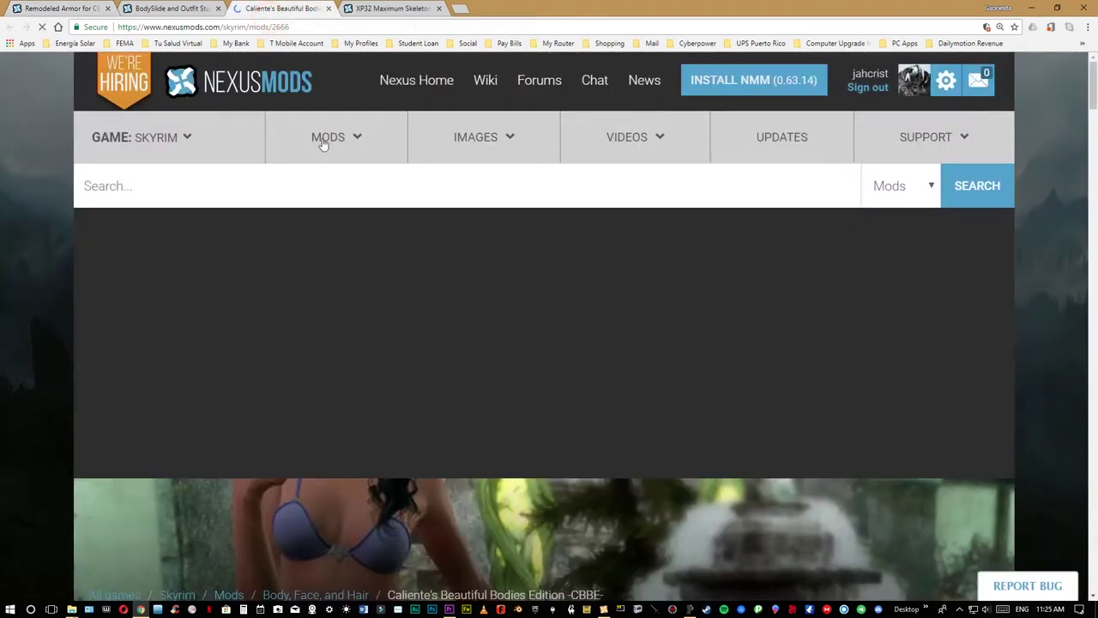
- Examine the CBBE mod description and expand its requirements to view the mods that depend on it
{"action": "scroll", "coordinate": [343, 172], "scroll_direction": "down", "scroll_amount": 5}
{"action": "scroll", "coordinate": [447, 221], "scroll_direction": "down", "scroll_amount": 5}
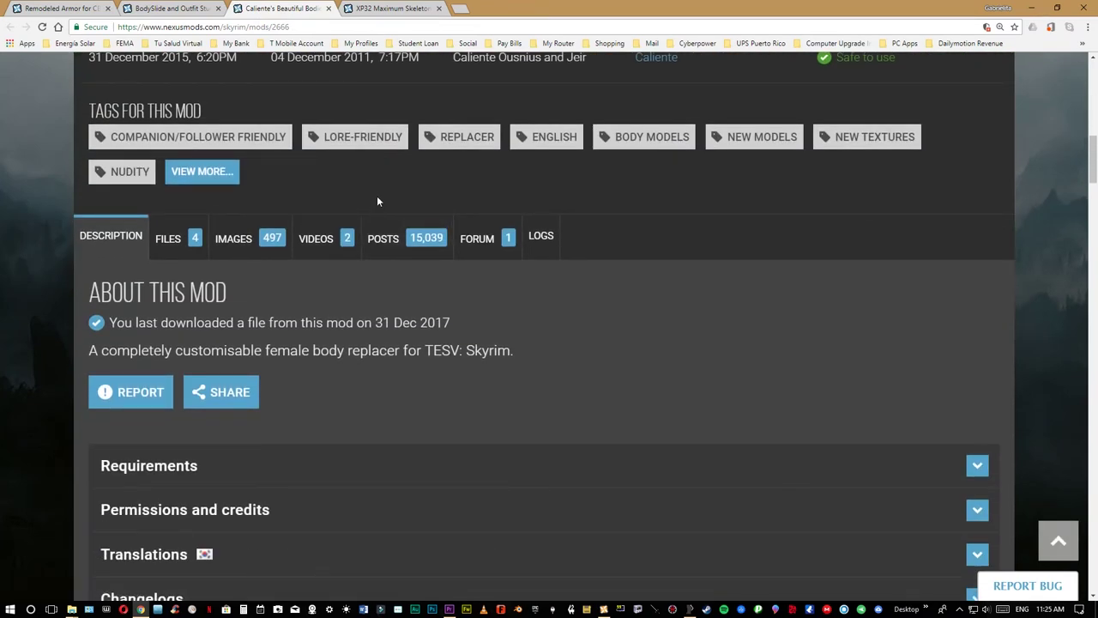
{"action": "scroll", "coordinate": [377, 197], "scroll_direction": "up", "scroll_amount": 1}
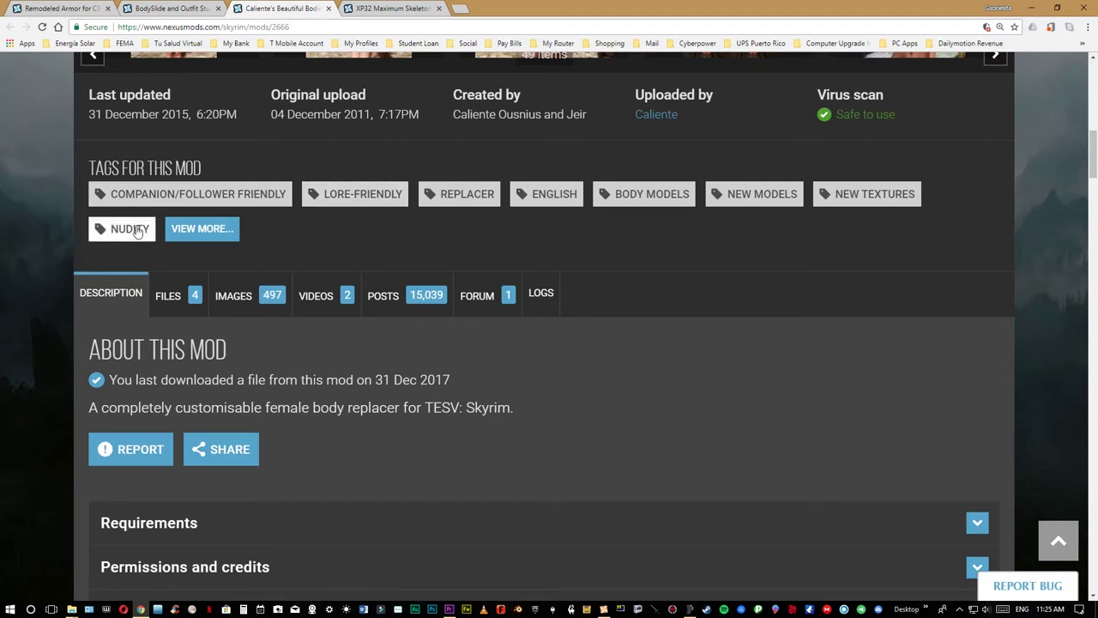
{"action": "scroll", "coordinate": [240, 268], "scroll_direction": "down", "scroll_amount": 2}
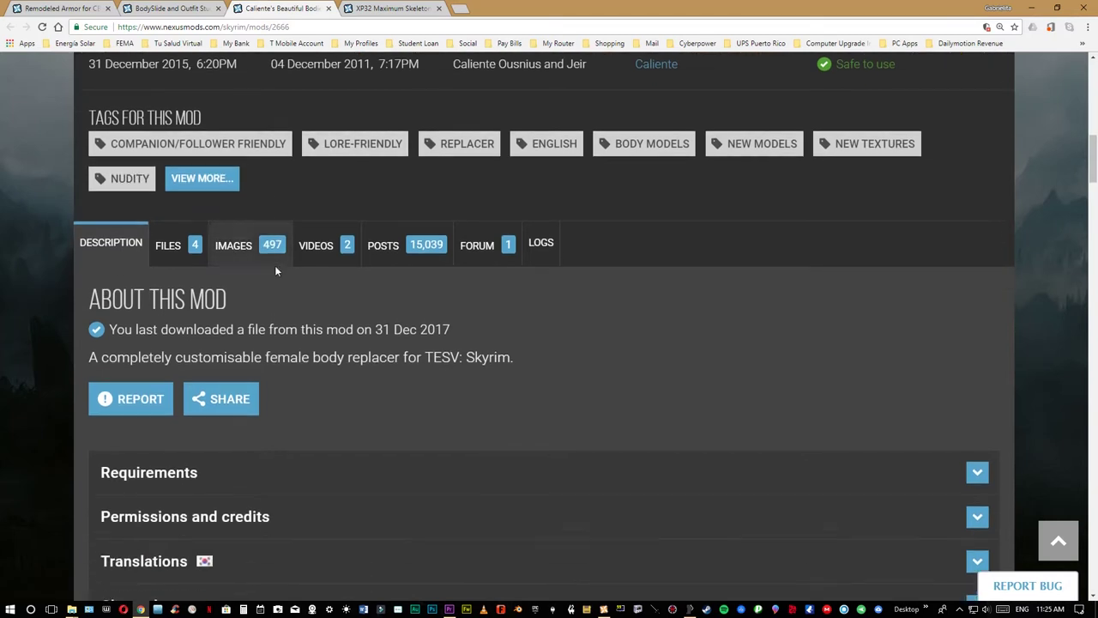
{"action": "left_click", "coordinate": [182, 429]}
{"action": "scroll", "coordinate": [215, 422], "scroll_direction": "down", "scroll_amount": 3}
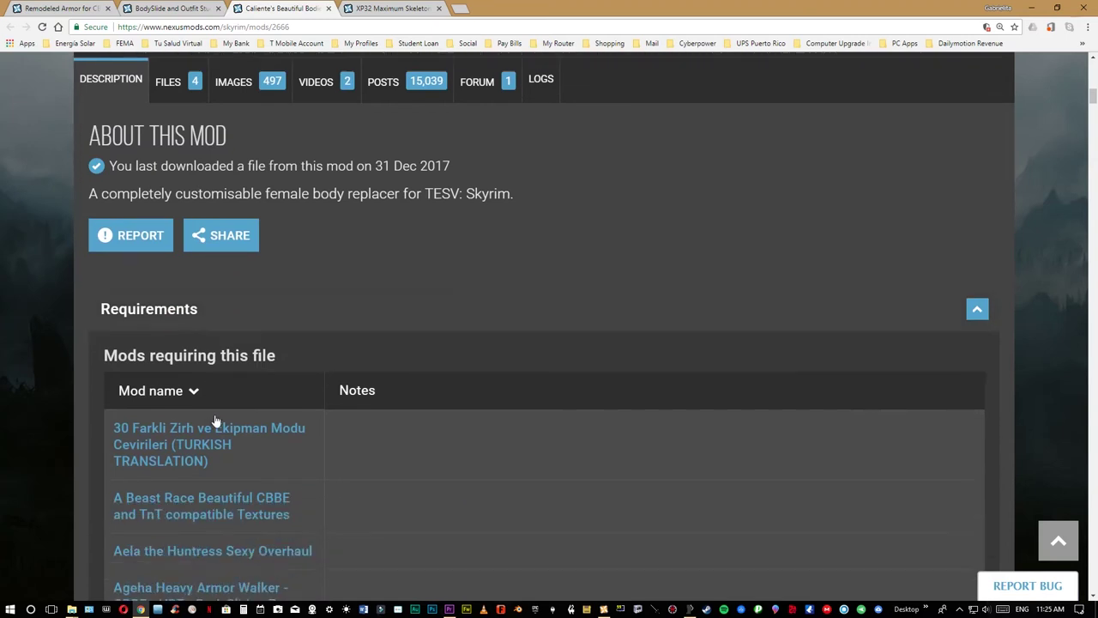